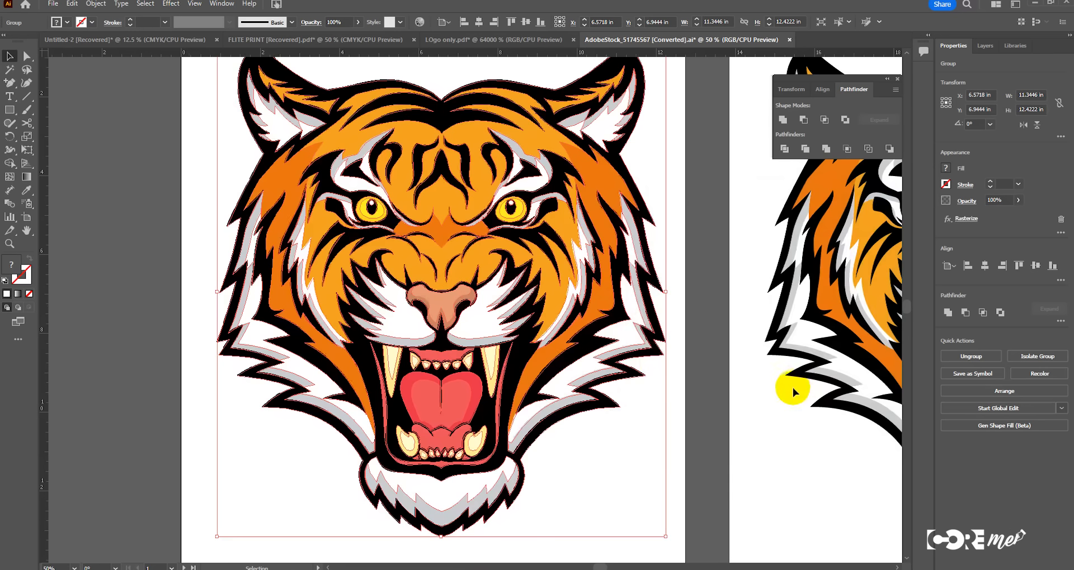
Step: Examine the edges of the rasterized tiger artwork up close, comparing its pixels with the underlying vector paths
click(782, 382)
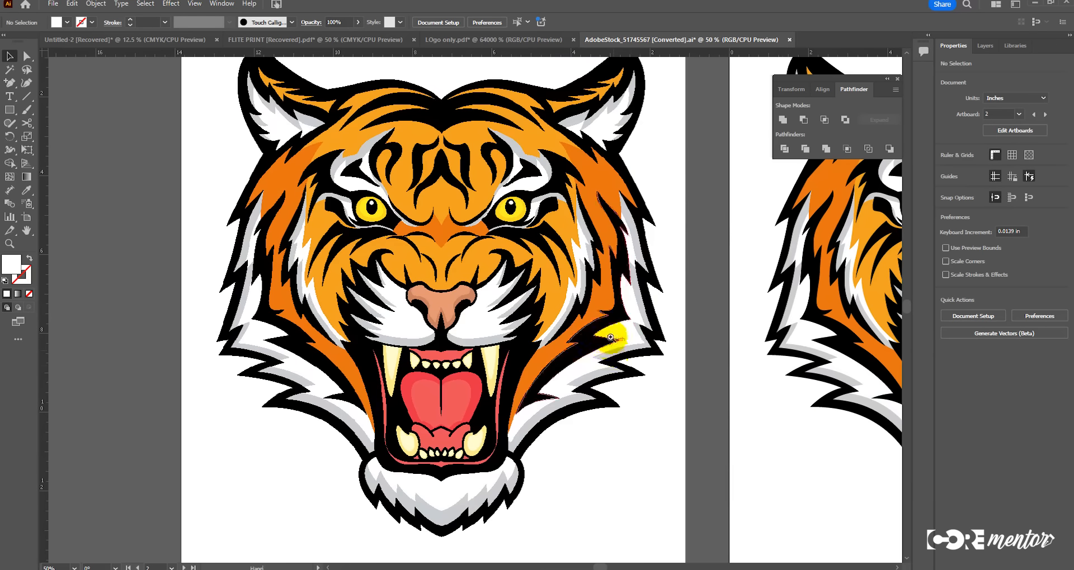
ctrl+click(591, 321)
ctrl+click(467, 307)
ctrl+click(466, 307)
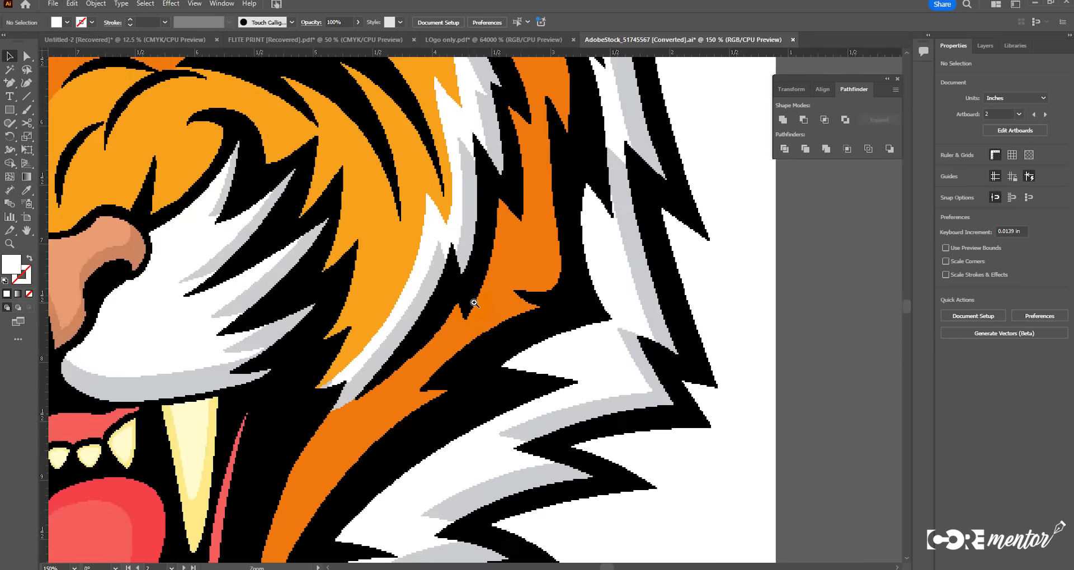
click(491, 307)
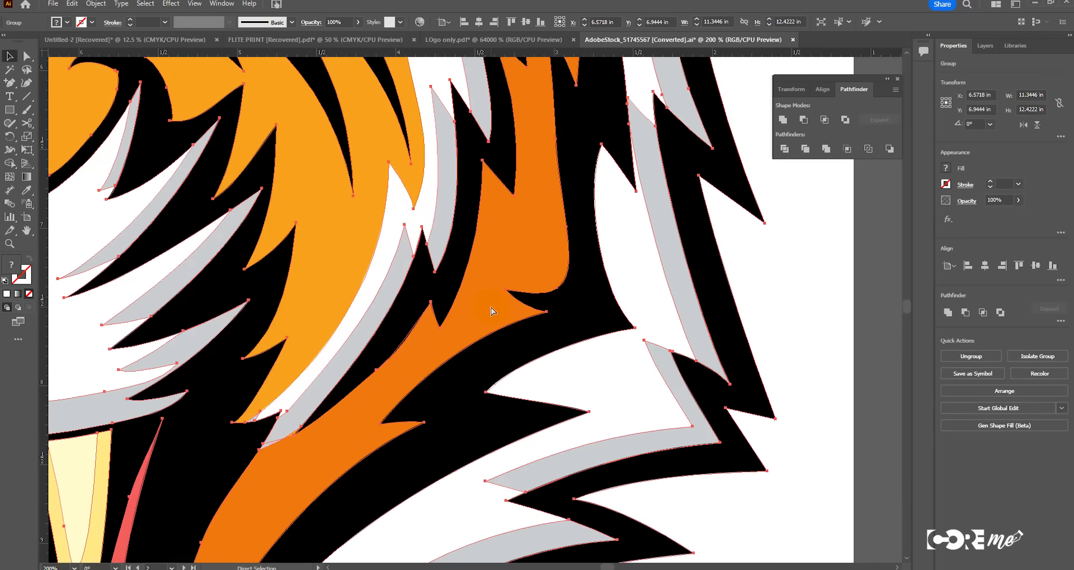
ctrl+click(565, 305)
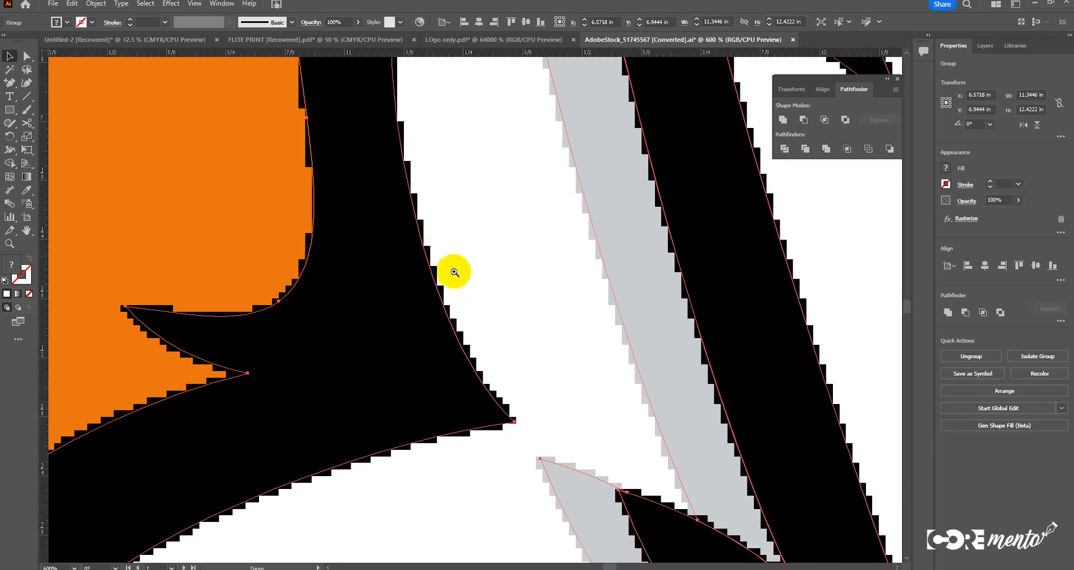
ctrl+alt+click(471, 274)
ctrl+alt+click(472, 274)
ctrl+alt+click(471, 274)
ctrl+alt+click(471, 274)
ctrl+alt+click(472, 274)
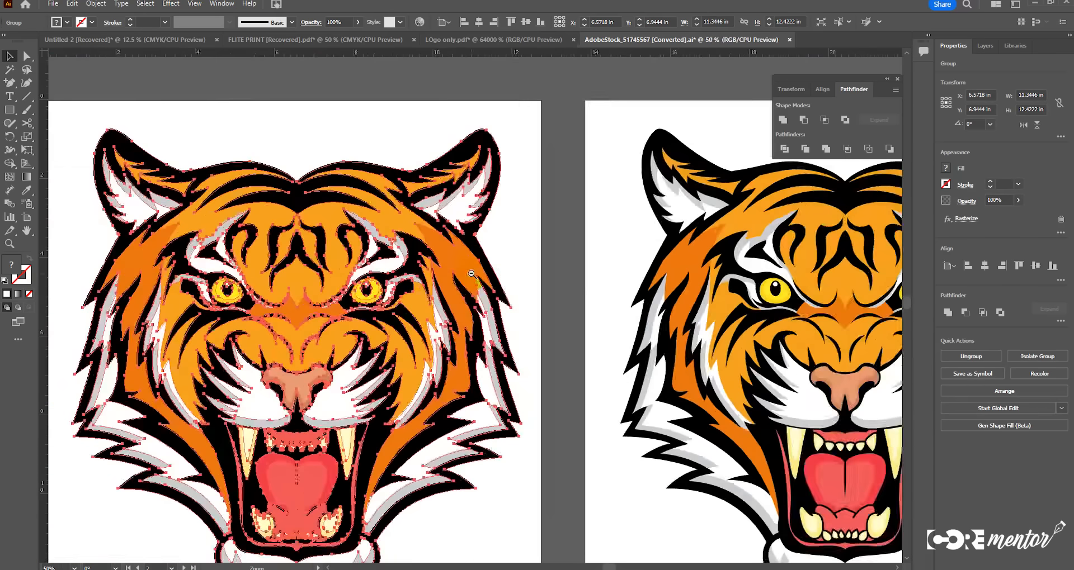
Step: Apply the Rasterize effect to the third tiger at High (300 ppi) resolution, then inspect its edges
click(563, 304)
ctrl+click(539, 301)
ctrl+click(454, 283)
click(454, 284)
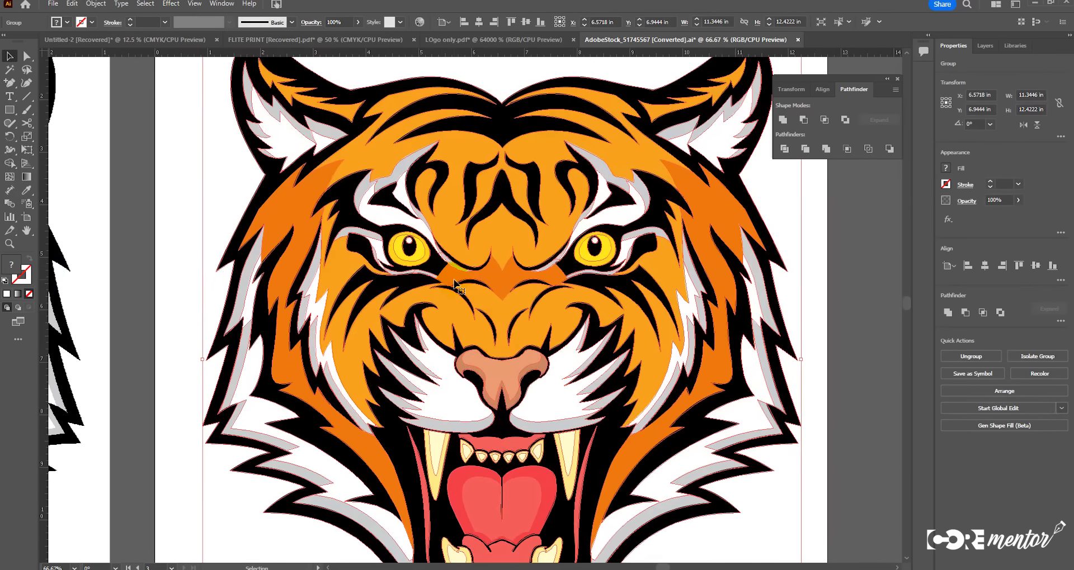
click(170, 3)
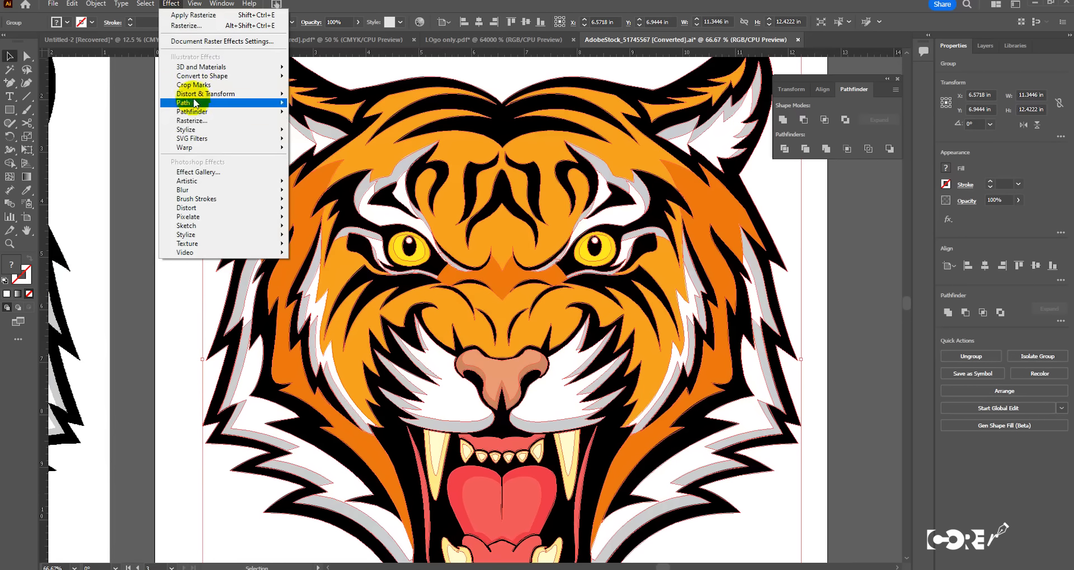
click(190, 121)
click(743, 240)
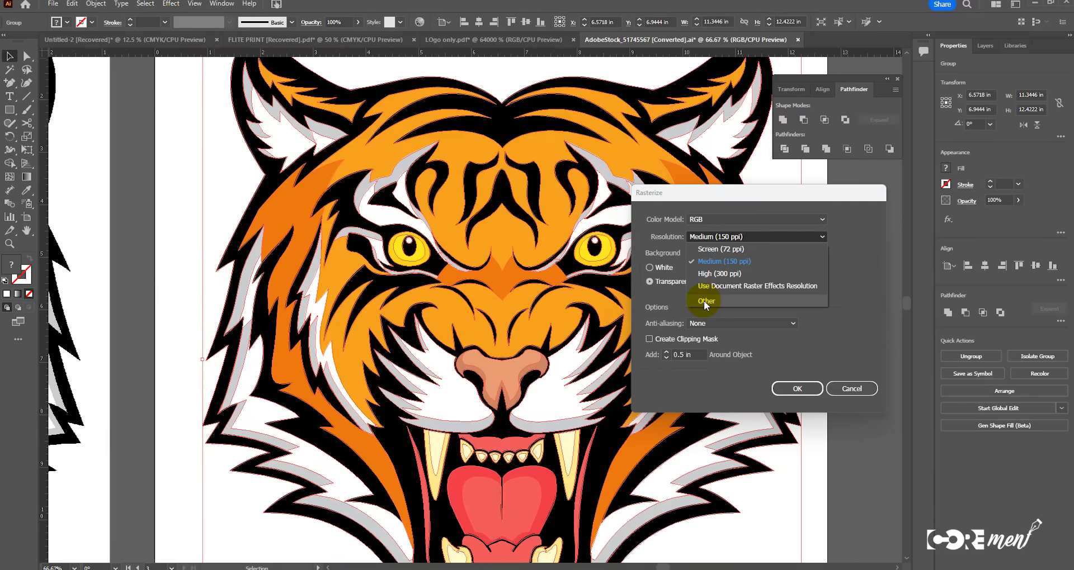
click(717, 274)
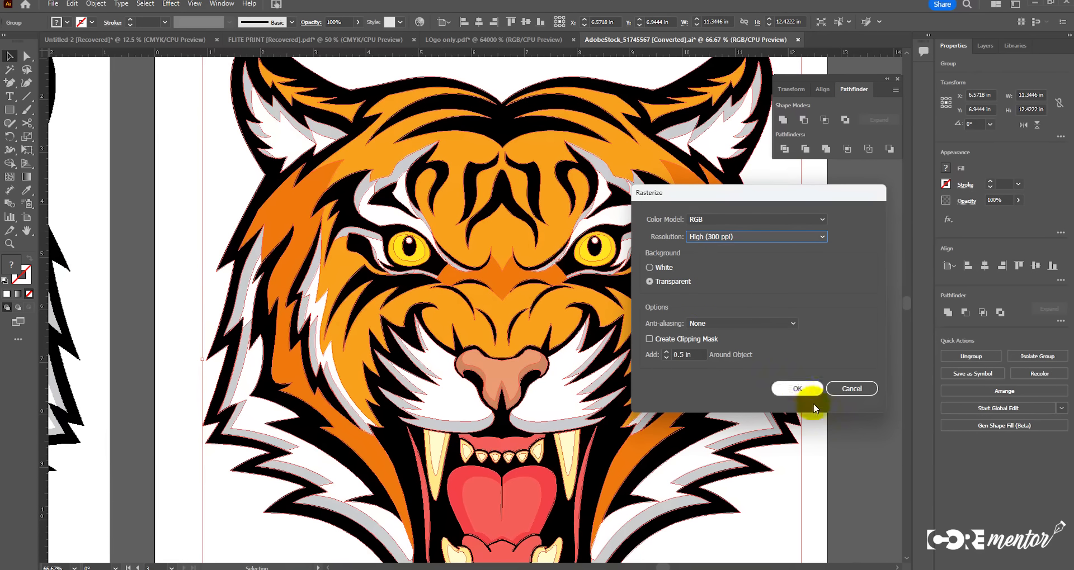
click(798, 390)
key(z)
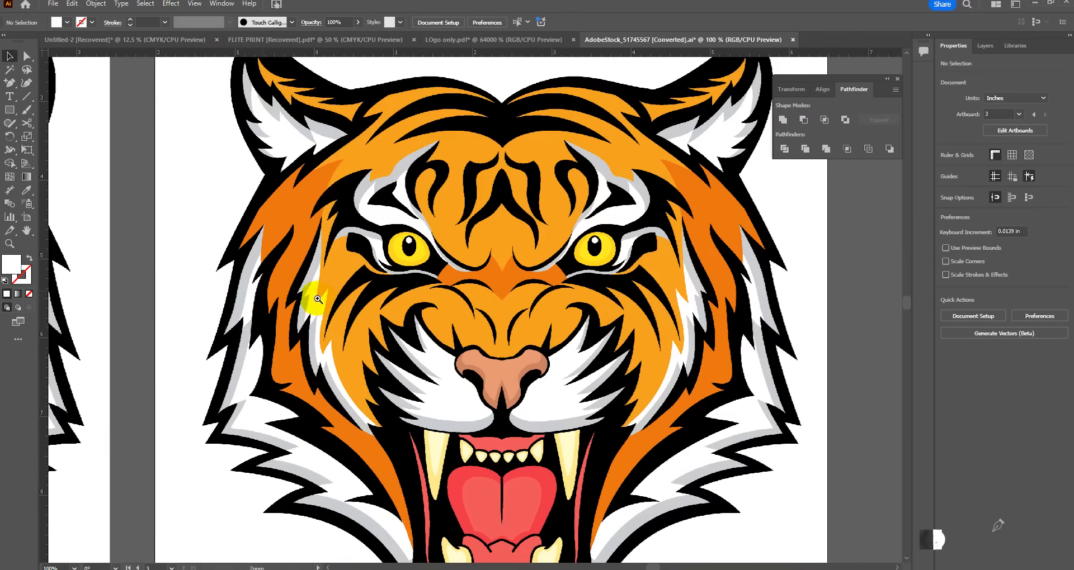
click(319, 297)
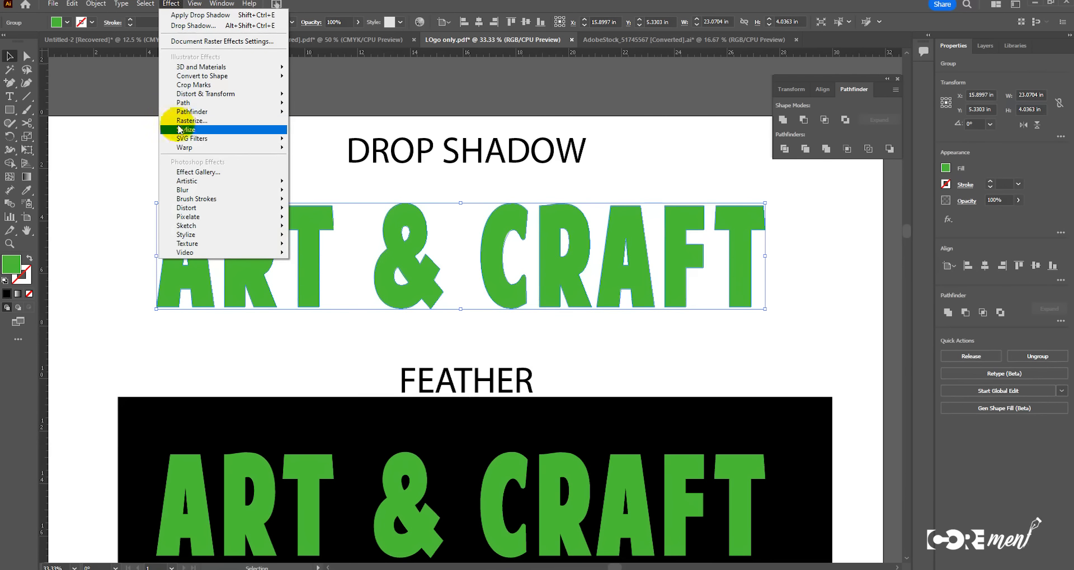
Step: Start a Drop Shadow effect on the ART & CRAFT text below DROP SHADOW with X offset 0.0481 in and Y offset 0.0482 in
mouse_move(187, 131)
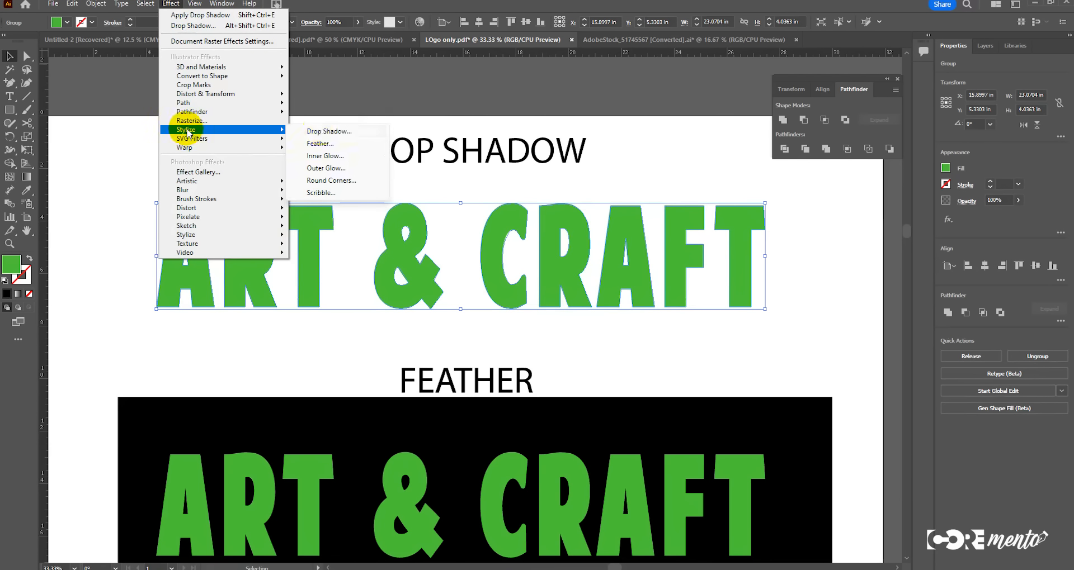
click(325, 133)
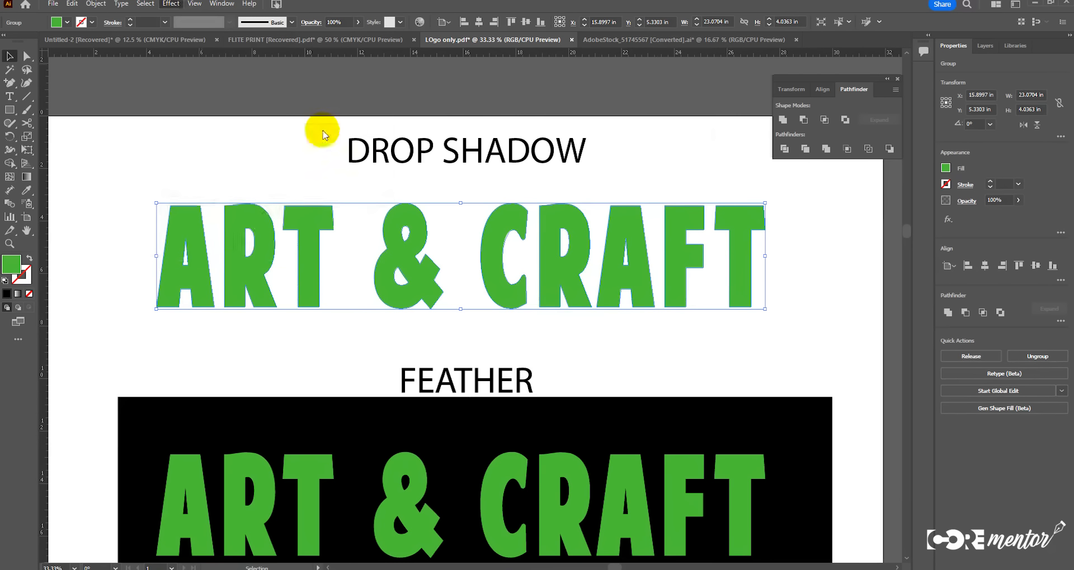
drag(833, 143, 791, 162)
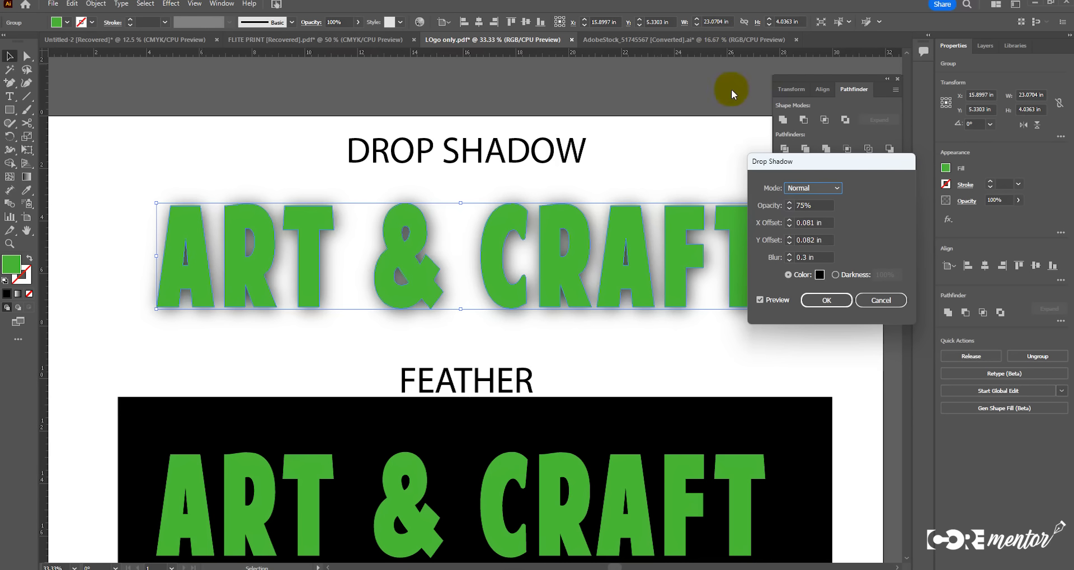
click(805, 223)
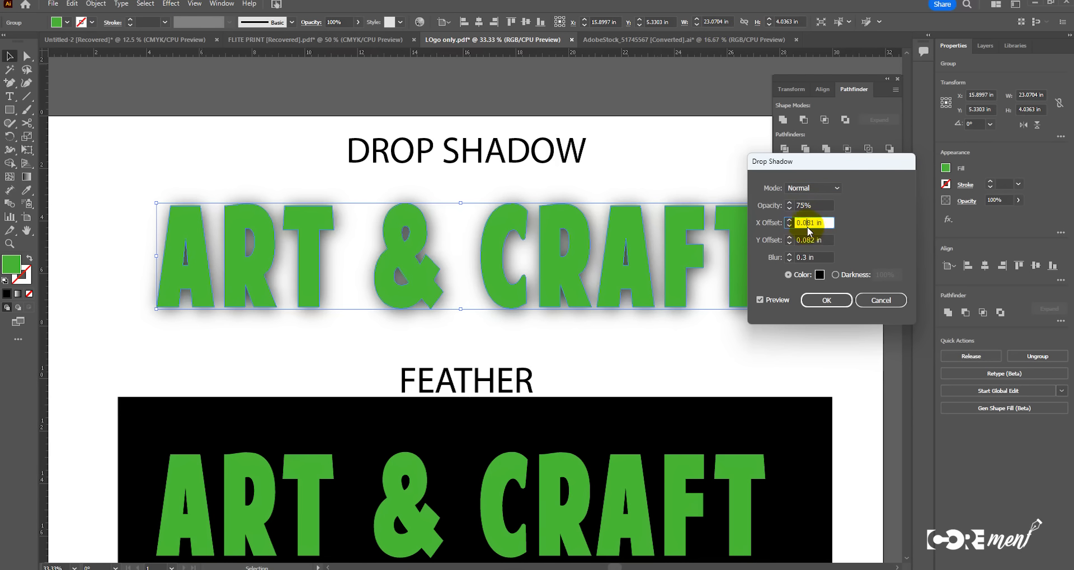
text(4)
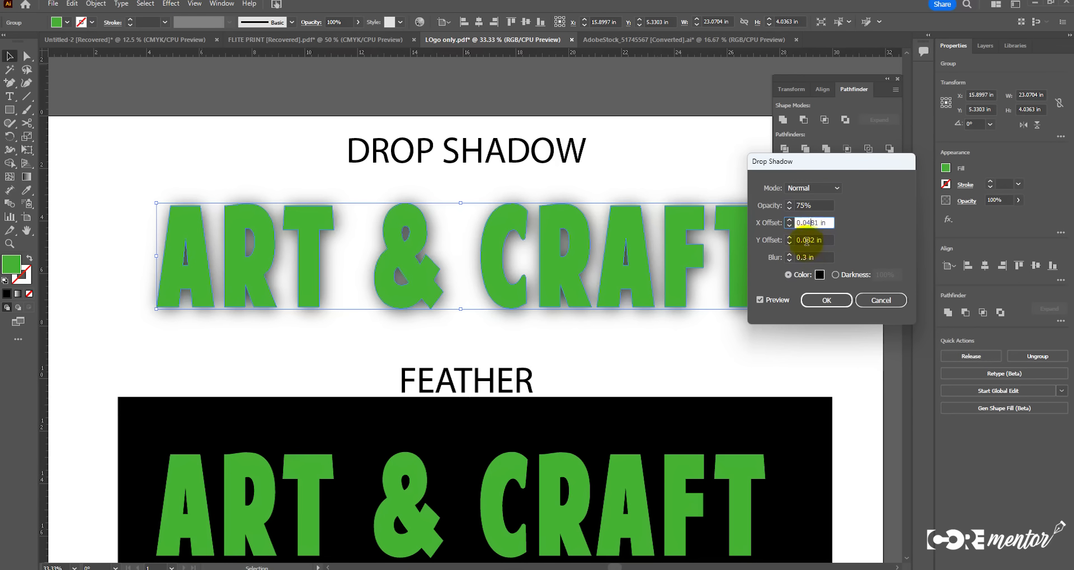
click(807, 240)
text(4)
Step: Set the drop shadow's blur to 0.1 in, refresh the preview and apply the effect
click(806, 258)
key(BackSpace)
text(1)
click(760, 300)
click(760, 300)
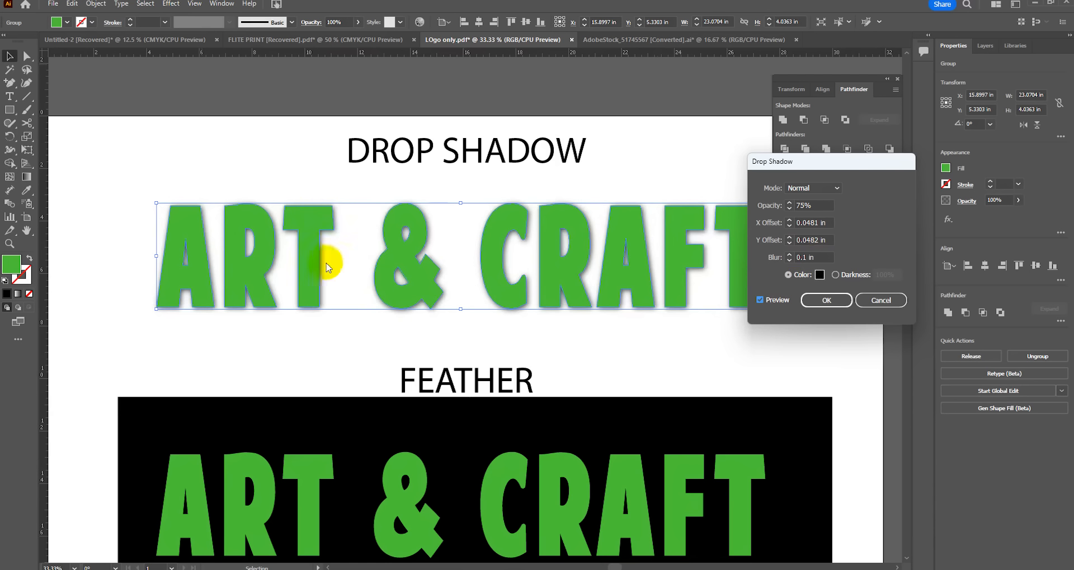
click(827, 301)
Step: Start a Feather effect on the ART & CRAFT text in the FEATHER section and preview it with a 0.4 in radius
scroll(723, 254, down, 3)
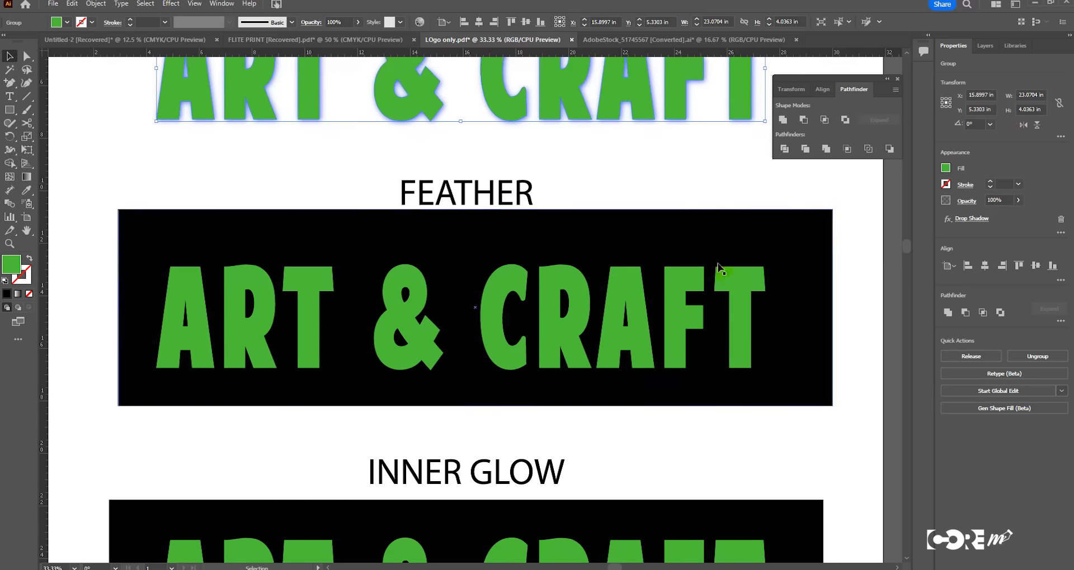
click(457, 187)
click(553, 296)
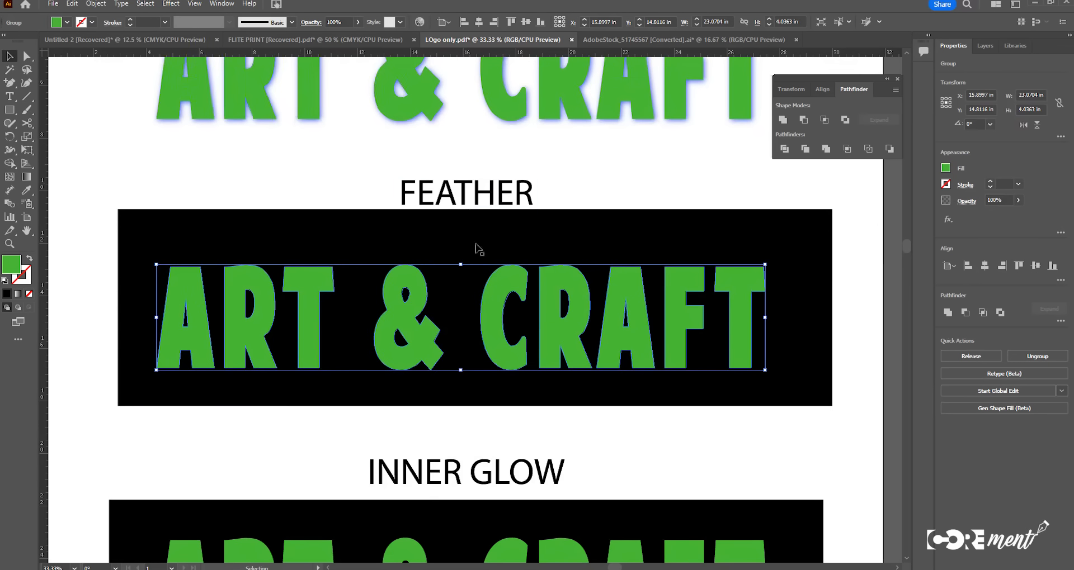
click(171, 4)
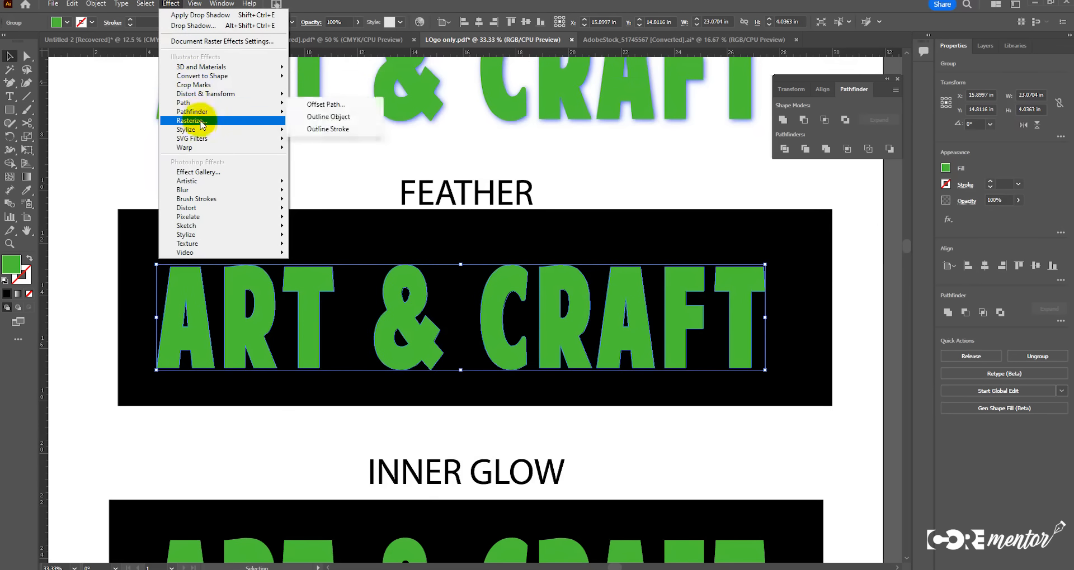
mouse_move(234, 130)
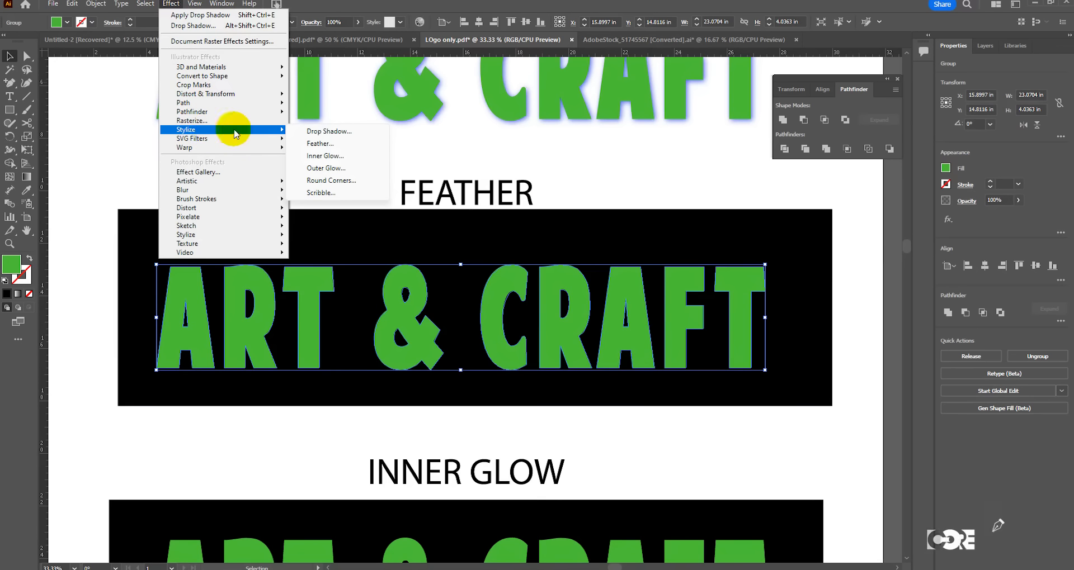
click(319, 145)
click(170, 5)
mouse_move(207, 130)
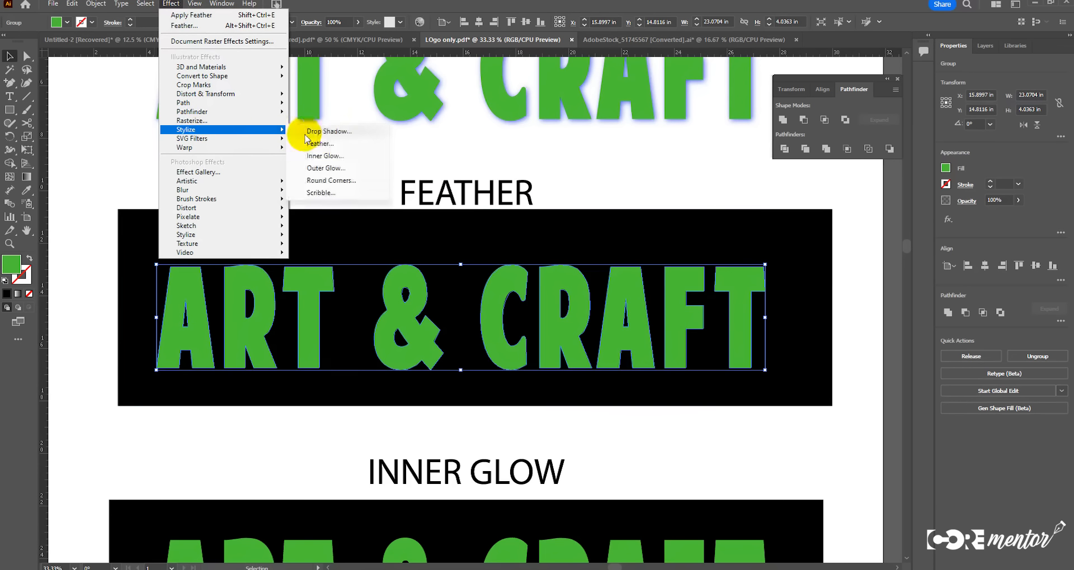
click(323, 144)
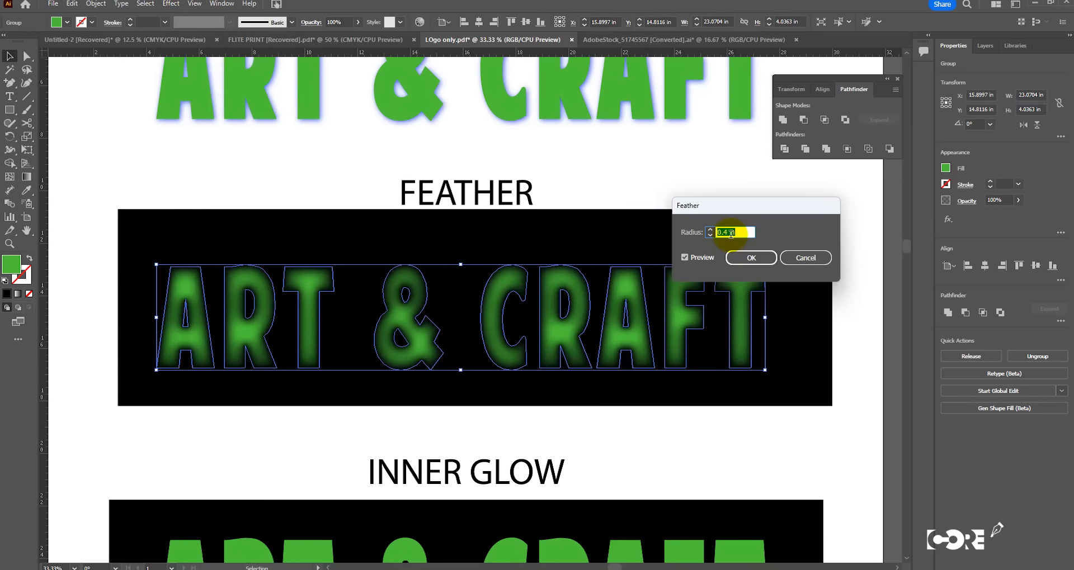
text(0.1 in)
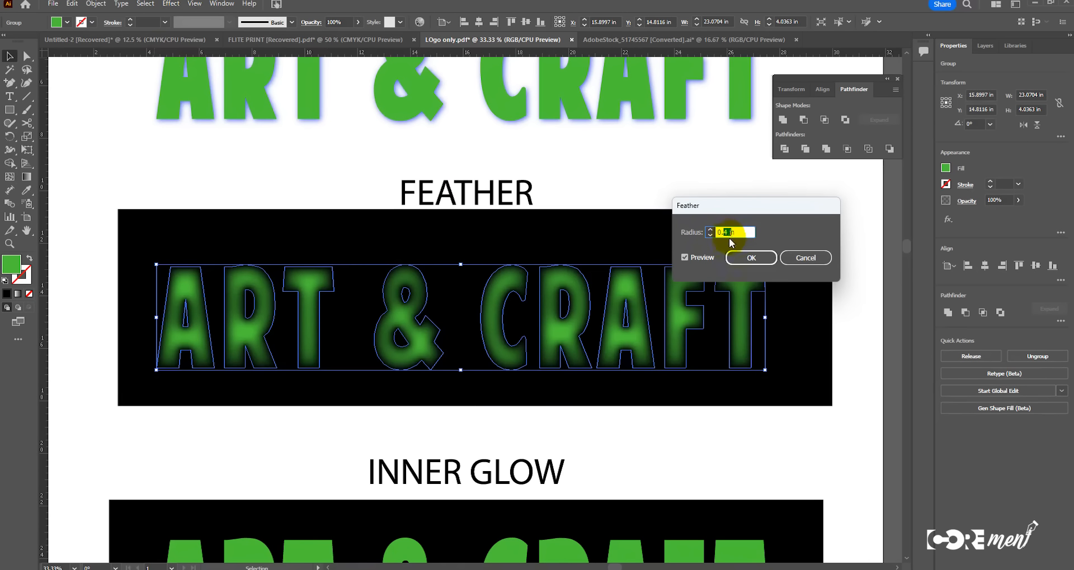
click(687, 258)
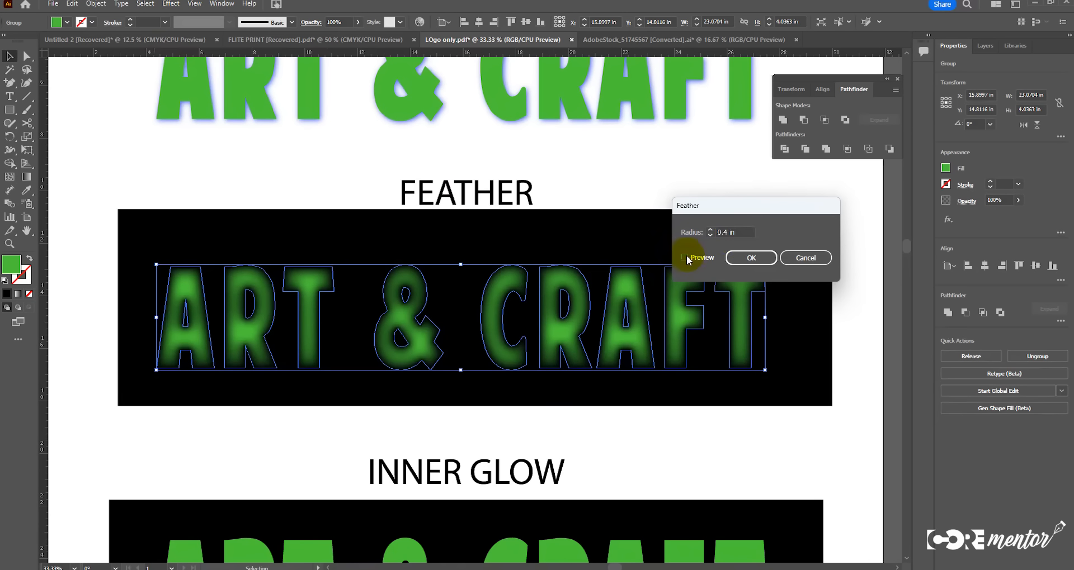
click(686, 258)
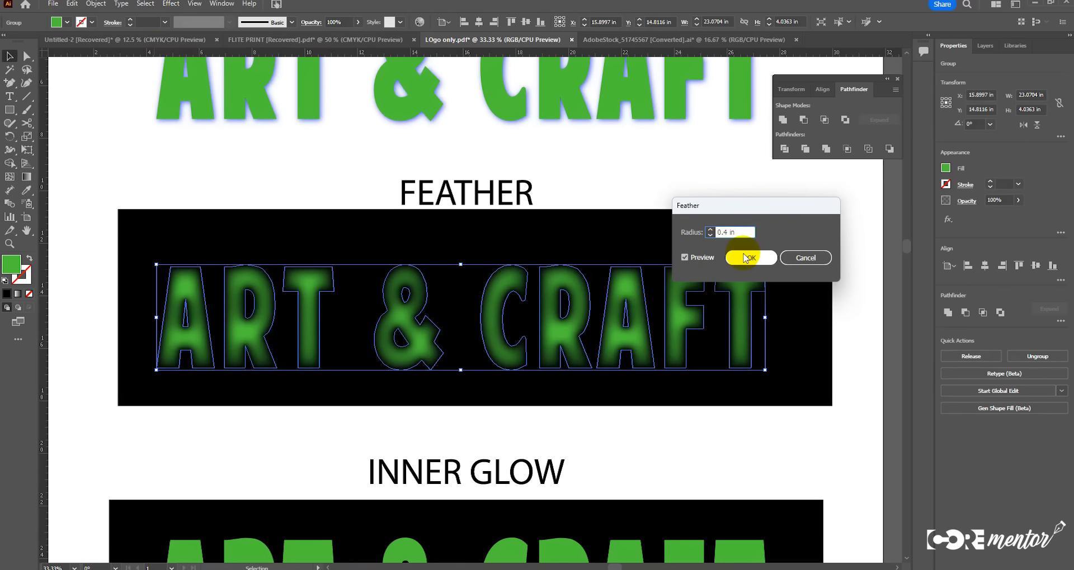
Step: Set the feather radius to 0.09 in, preview it, apply the effect and deselect the text
click(685, 258)
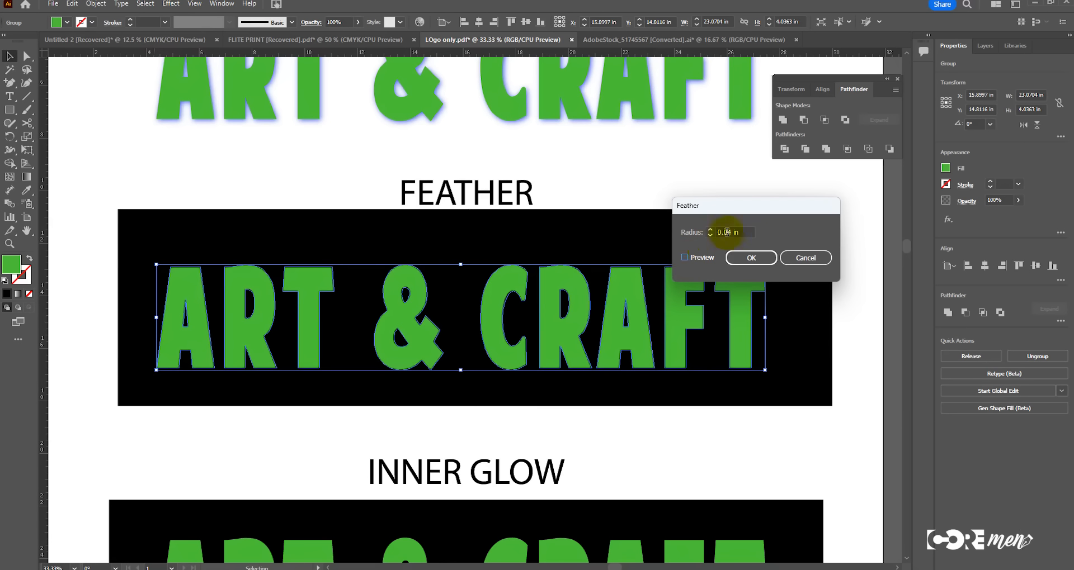
drag(727, 232, 746, 234)
text(9)
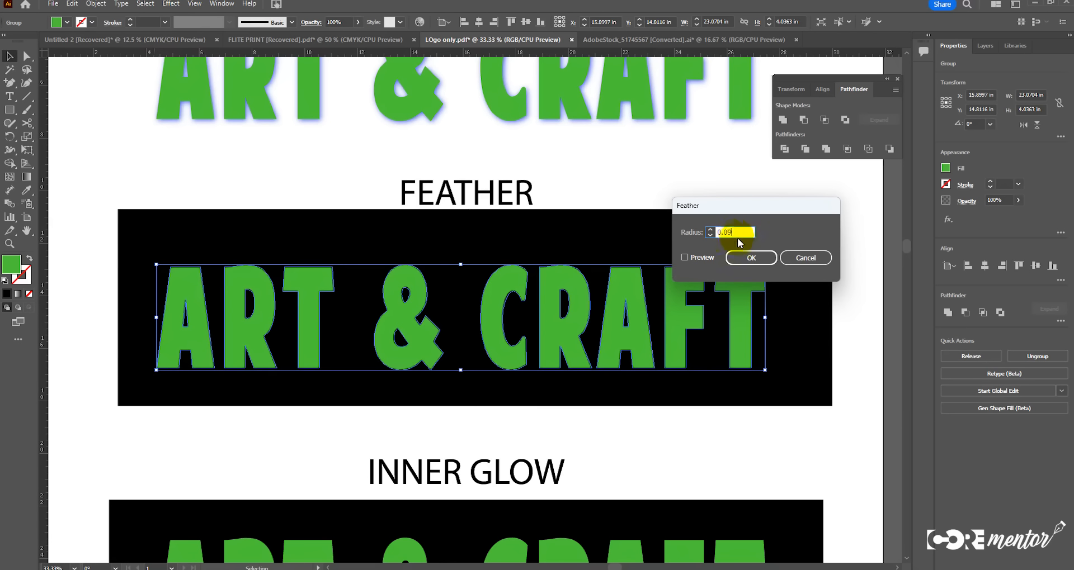
click(687, 257)
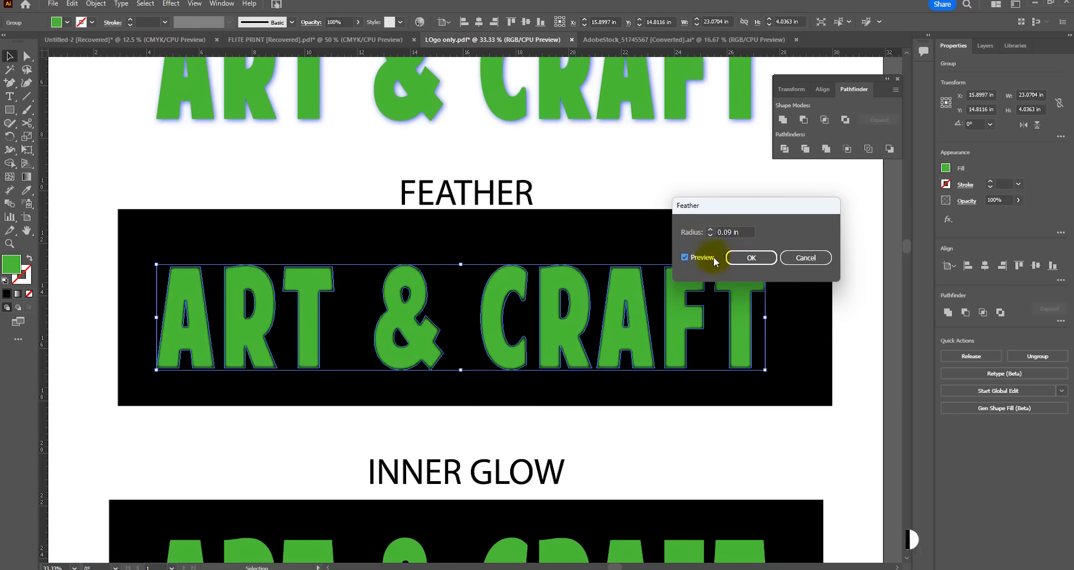
click(740, 258)
key(ctrl+shift+a)
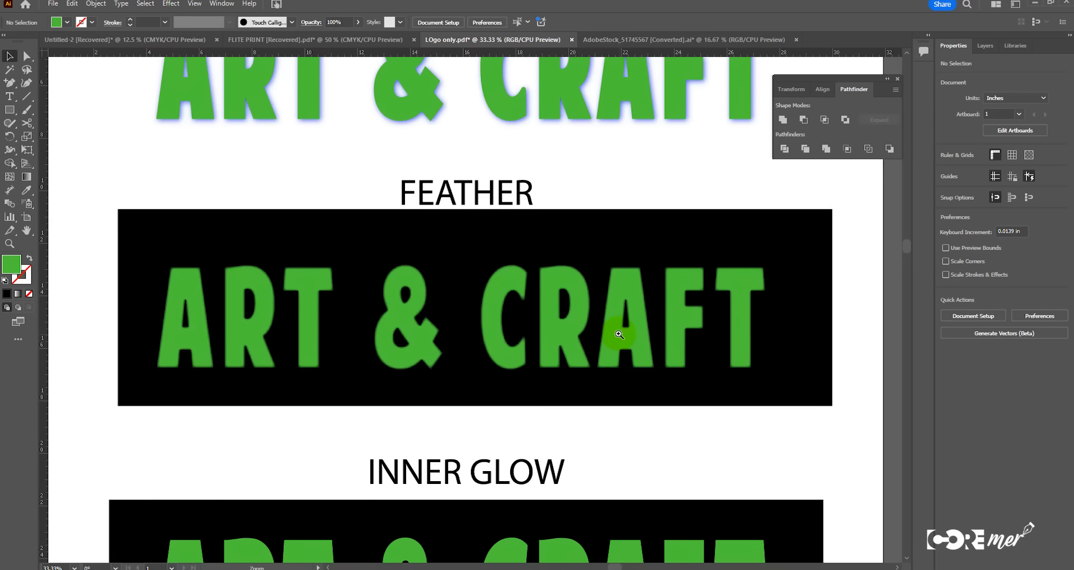
Step: Examine the feathered edges of the CRAFT letters up close against the black background and their original outlines
ctrl+click(620, 335)
ctrl+click(532, 302)
ctrl+click(449, 297)
ctrl+click(453, 297)
ctrl+click(475, 286)
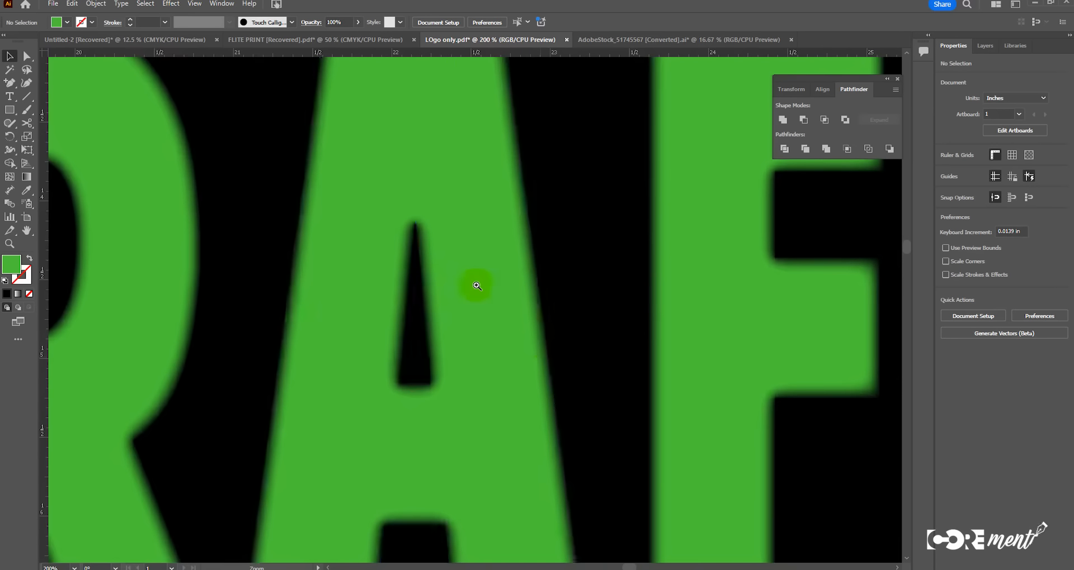
click(540, 362)
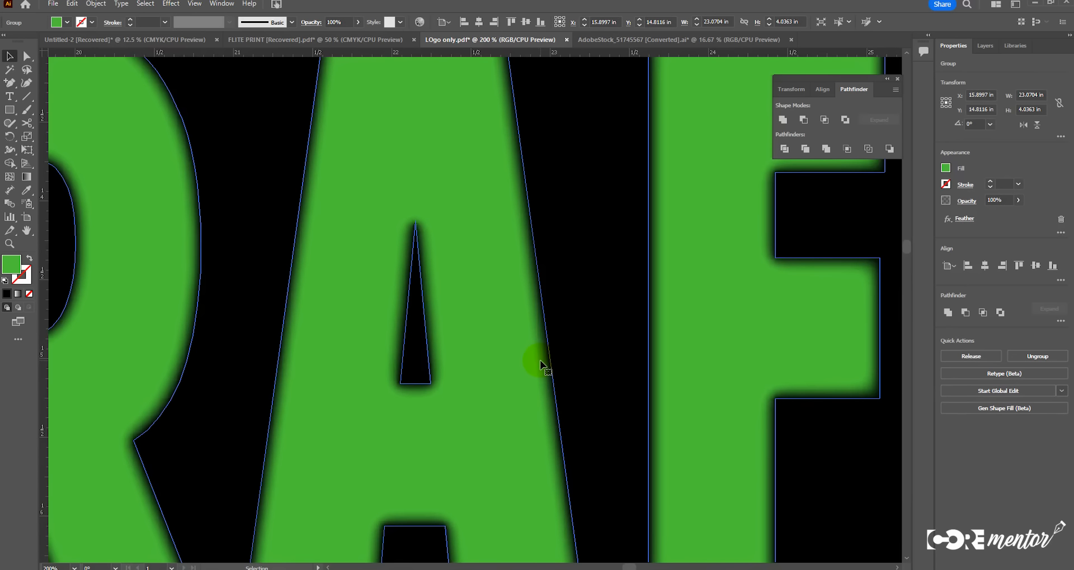
scroll(509, 283, down, 2)
mouse_move(510, 277)
mouse_down()
mouse_move(488, 307)
mouse_move(510, 293)
mouse_up()
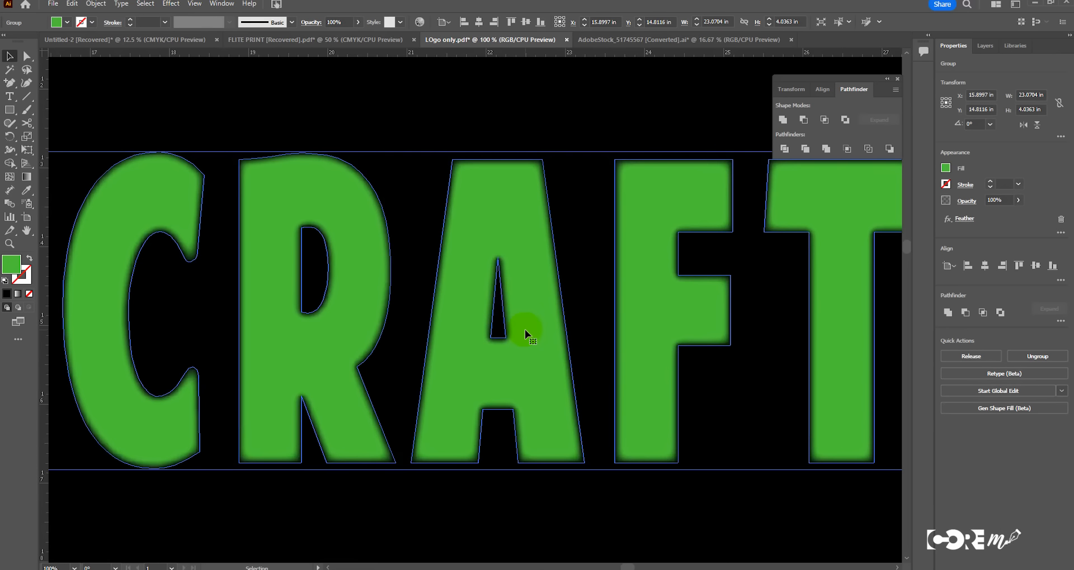
key(ctrl)
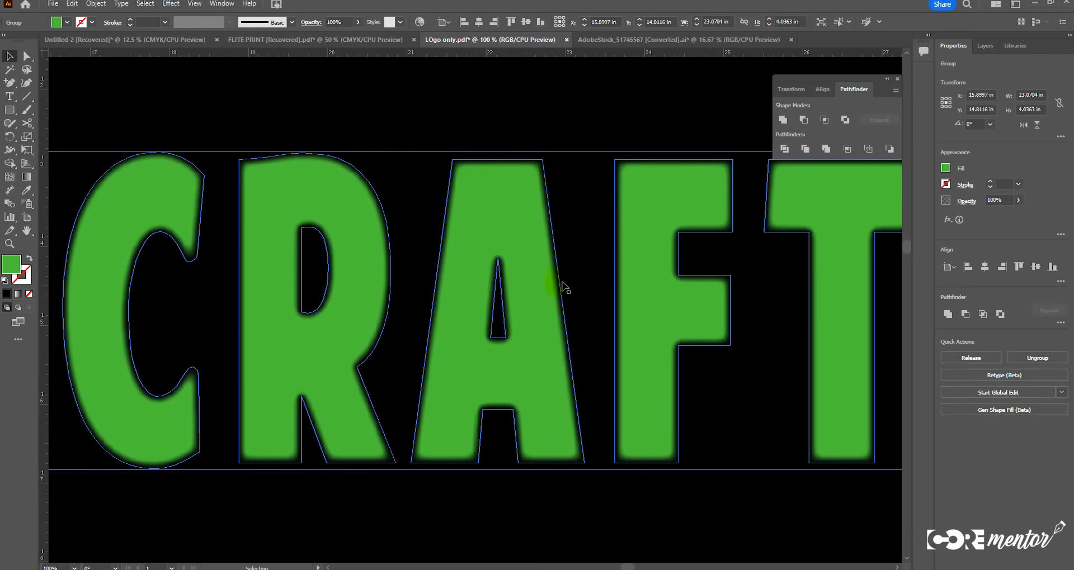
scroll(546, 381, down, 3)
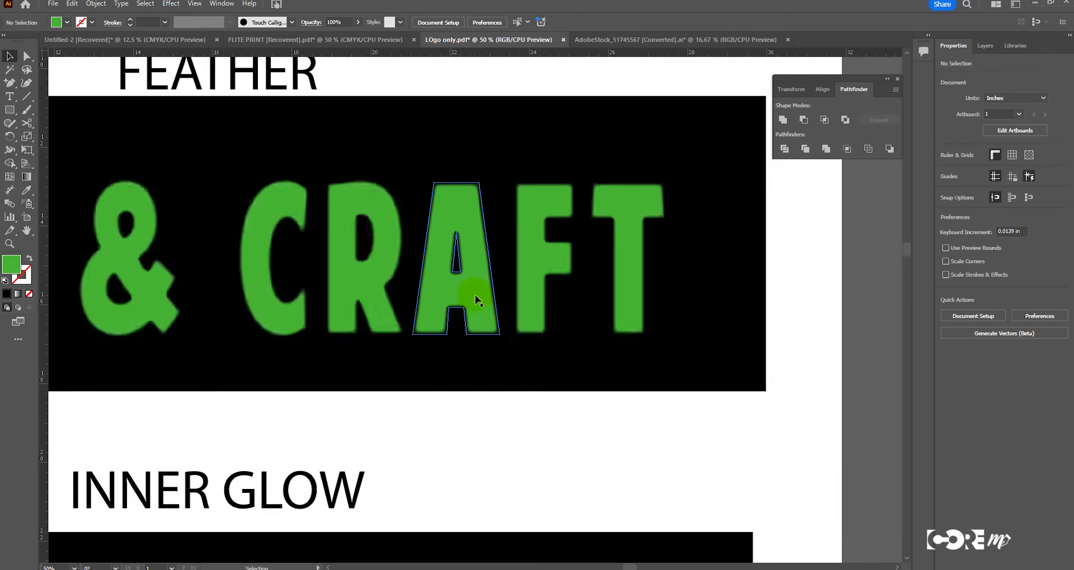
key(ctrl)
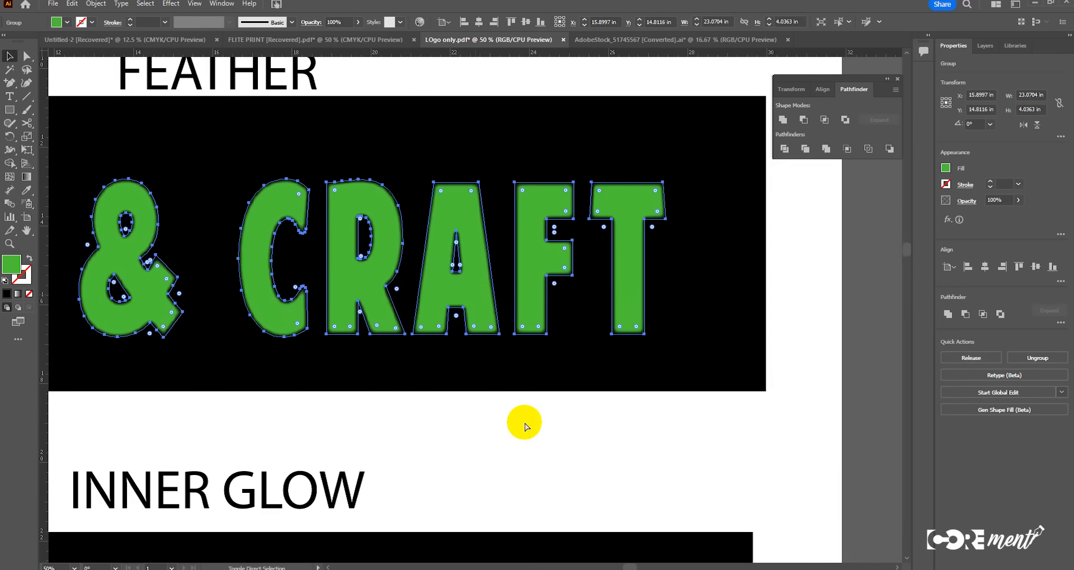
key(ctrl+c)
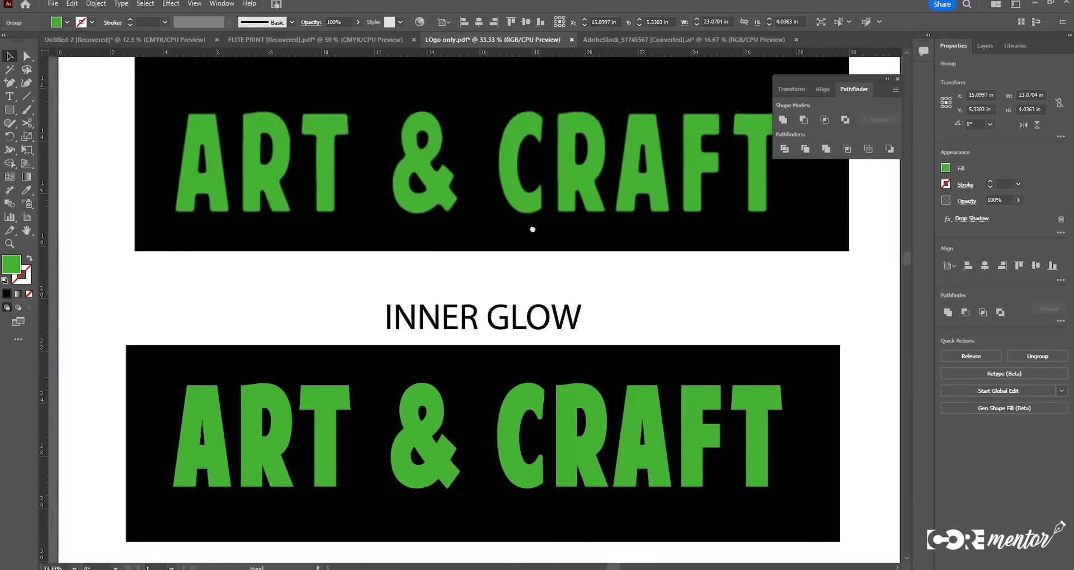
Step: Start an Inner Glow effect on the ART & CRAFT text in the INNER GLOW section with a white (FFFFFF) edge glow and preview it
drag(530, 228, 465, 75)
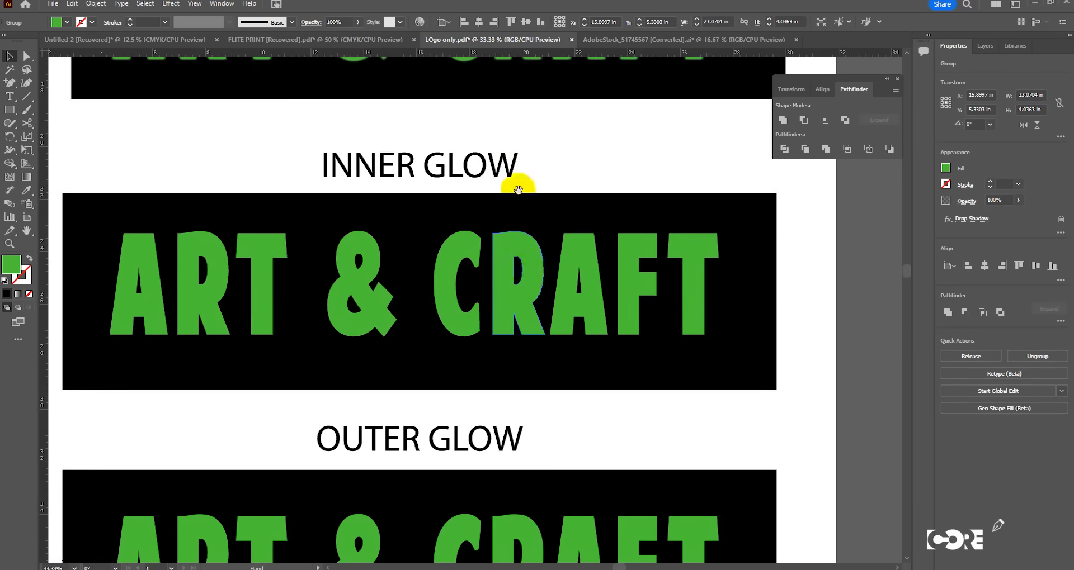
click(522, 279)
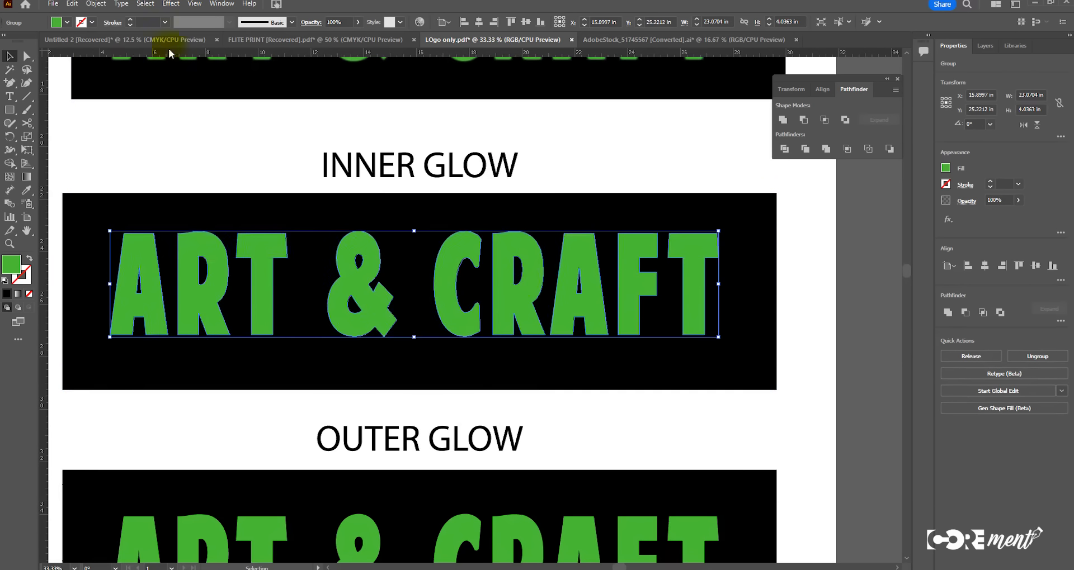
click(171, 3)
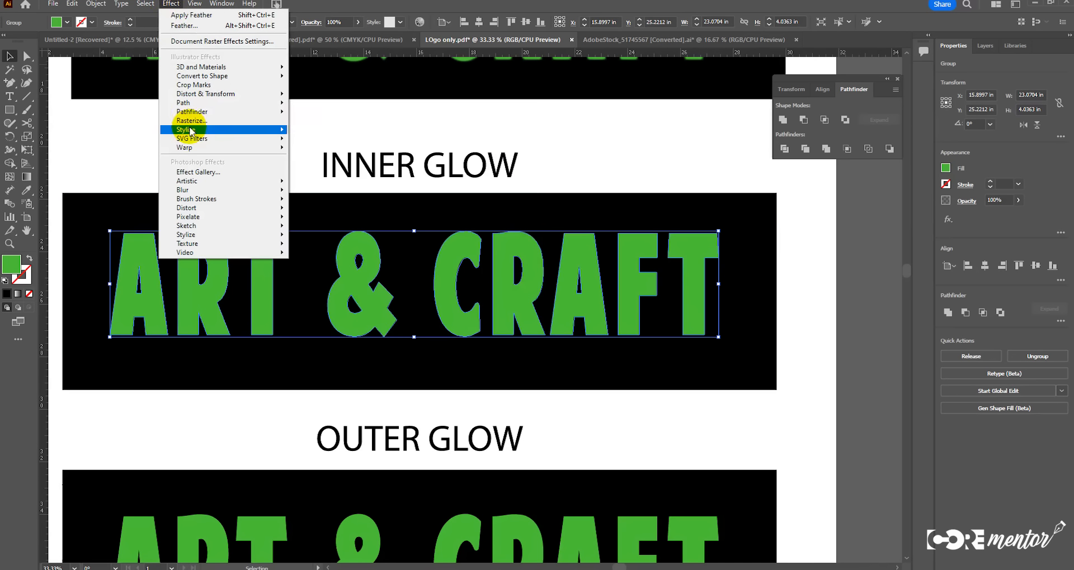
mouse_move(190, 130)
click(319, 158)
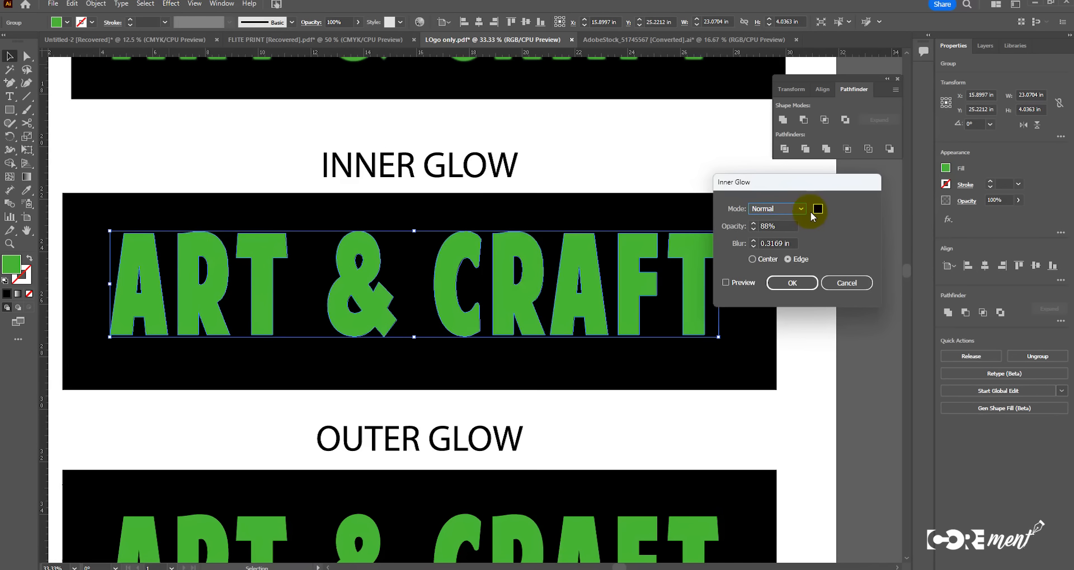
click(816, 211)
drag(495, 287, 377, 185)
click(655, 224)
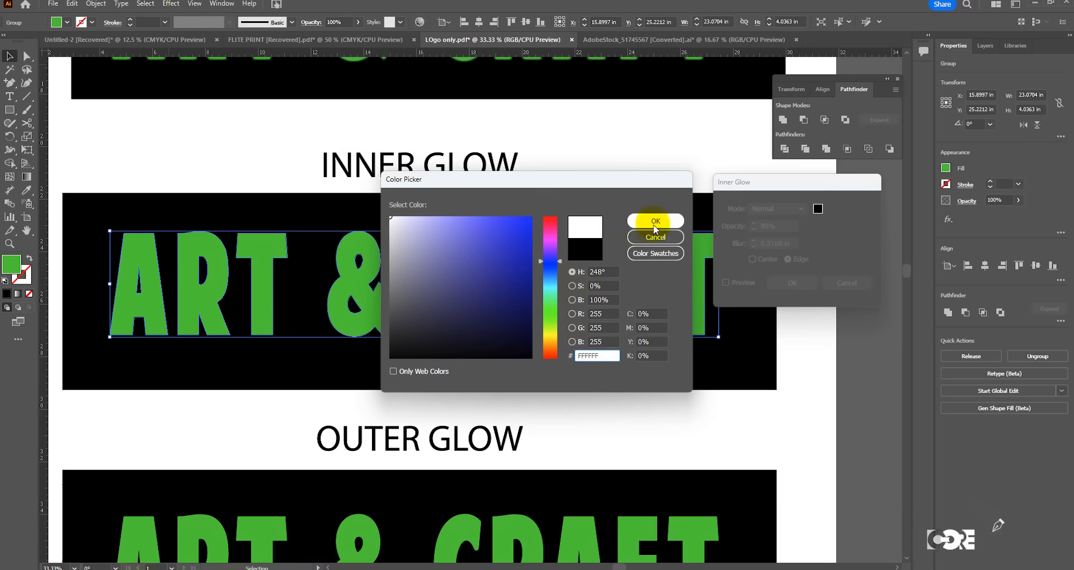
click(778, 225)
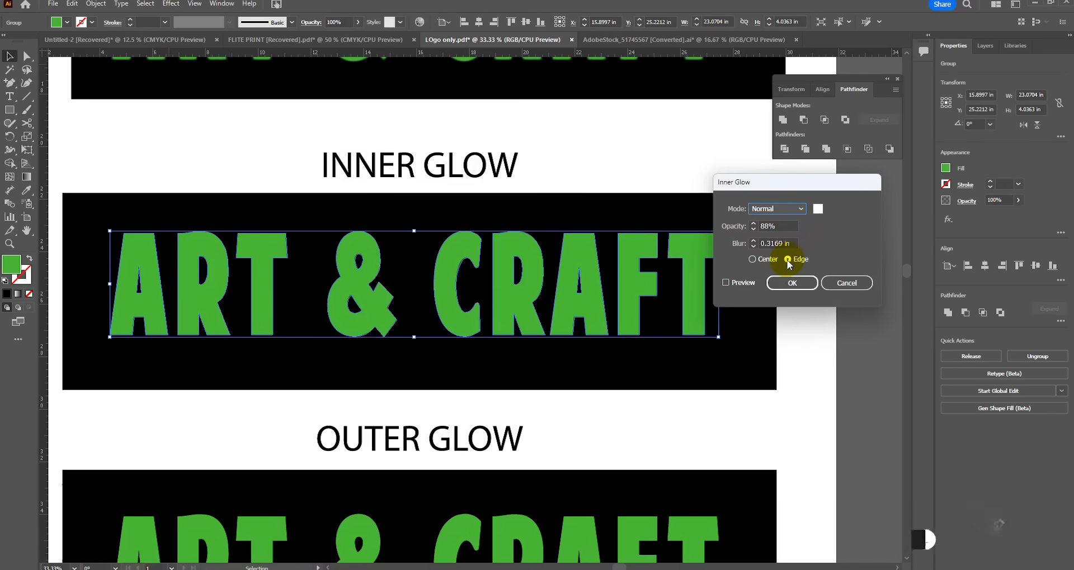
click(726, 283)
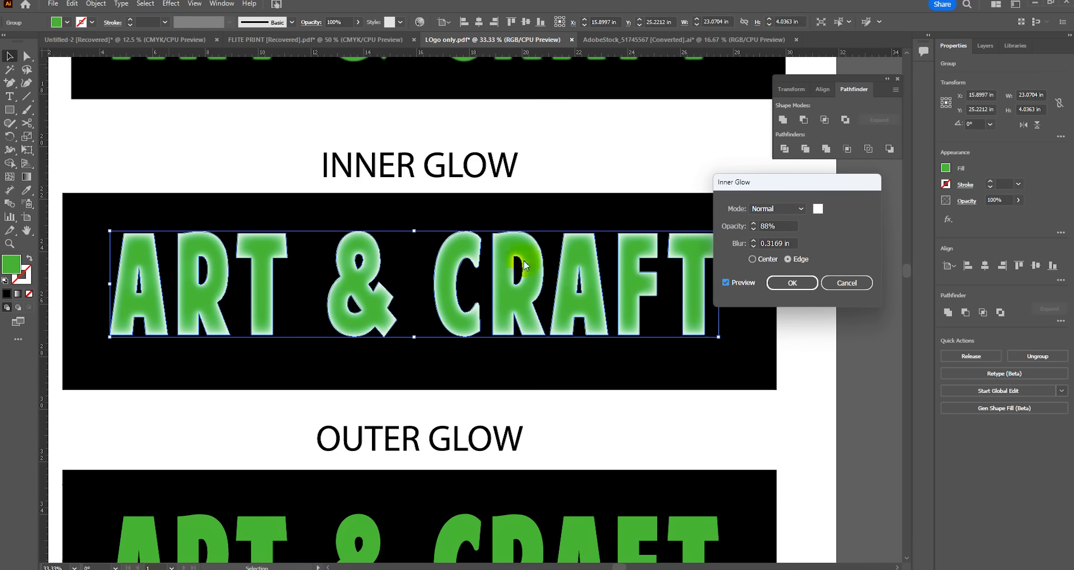
Step: Change the inner glow's color to bright yellow (FFEC00)
click(818, 208)
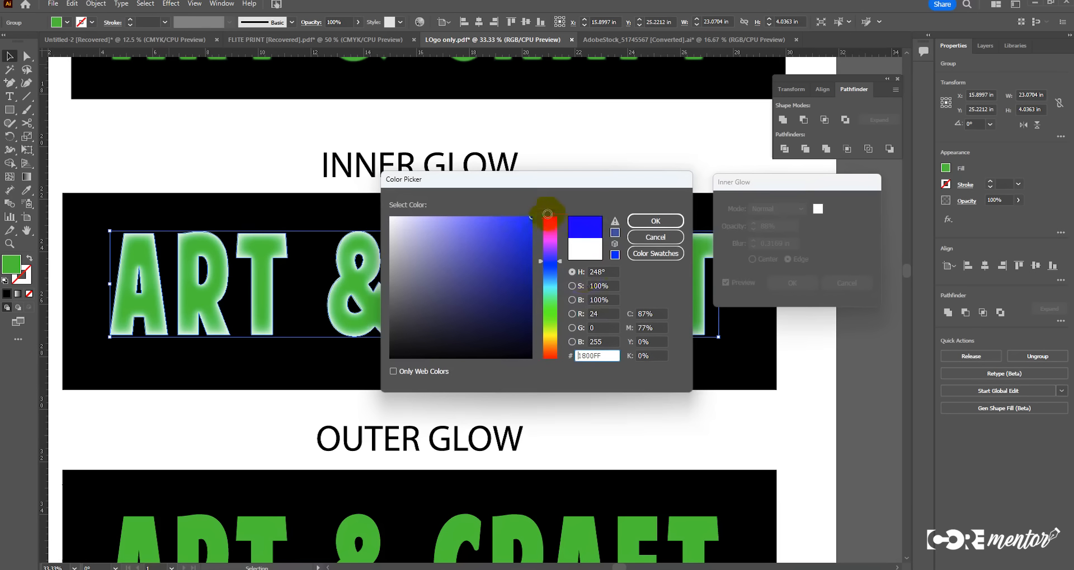
click(551, 339)
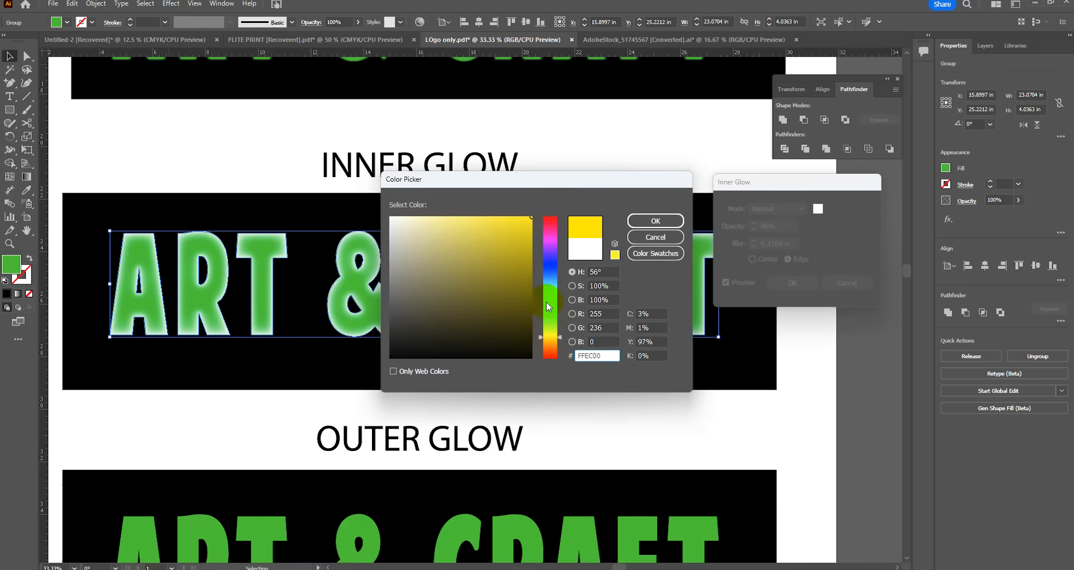
click(652, 221)
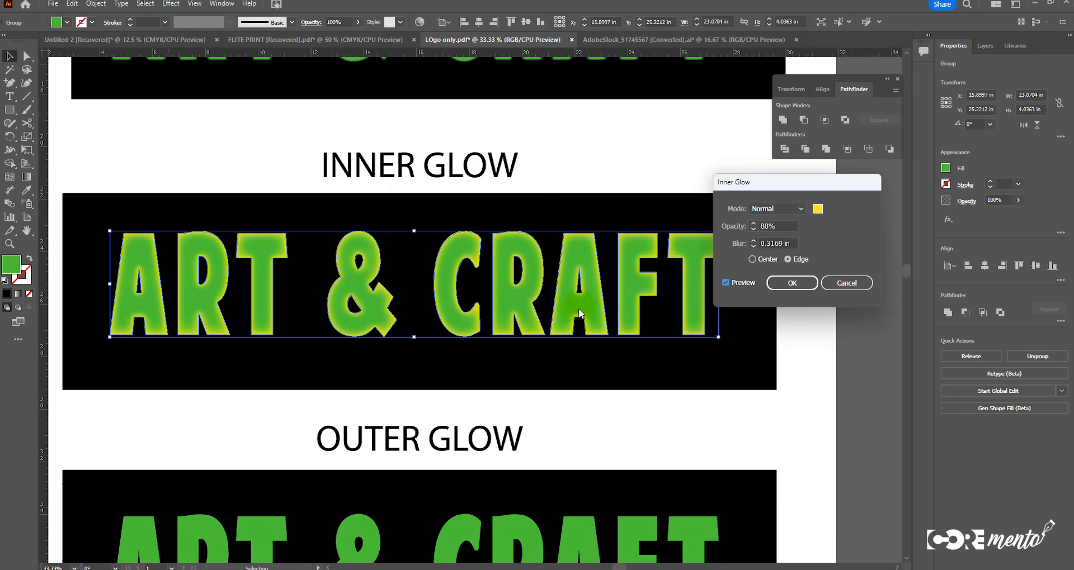
Step: Change the inner glow's color to a very dark olive and make it radiate from the center of the letters
click(817, 209)
mouse_move(444, 240)
mouse_down()
mouse_move(408, 227)
mouse_move(509, 307)
mouse_move(542, 362)
mouse_move(531, 334)
mouse_up()
click(651, 222)
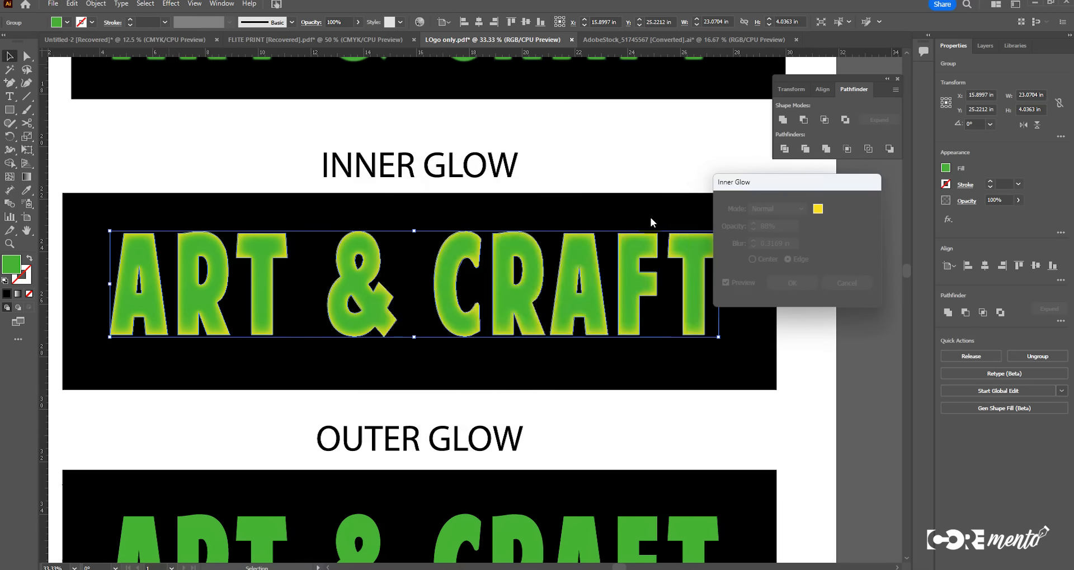
click(752, 259)
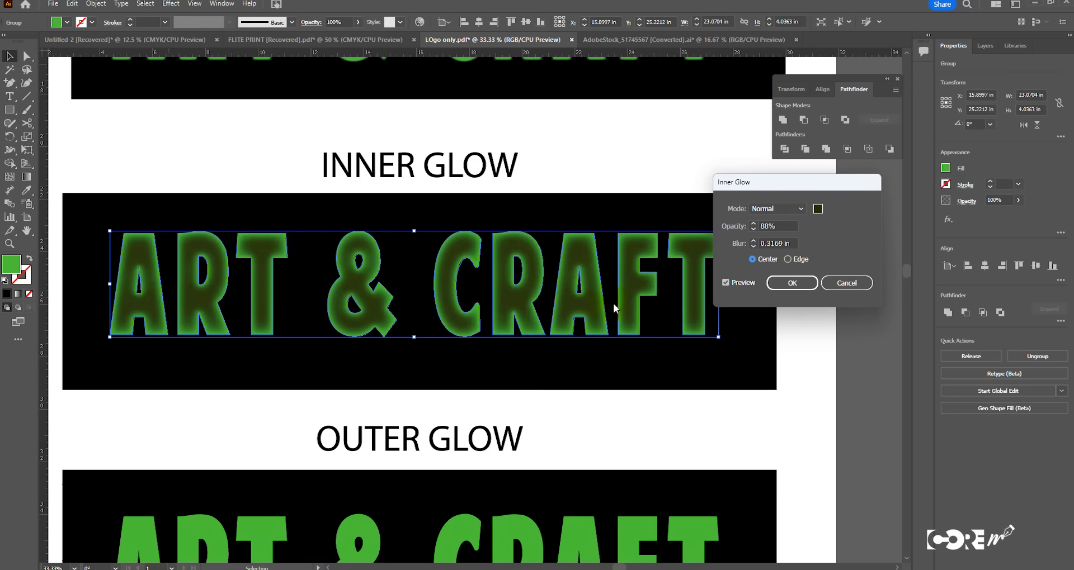
Step: Set the inner glow's color to white (FFFFFF) and its origin to Edge, apply the effect and deselect the text
click(818, 210)
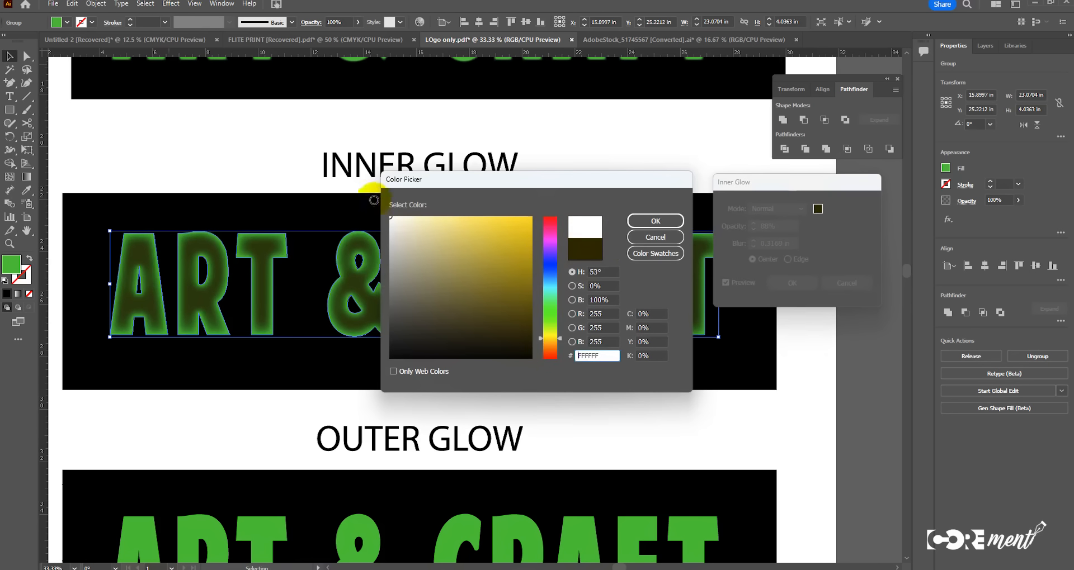
click(648, 221)
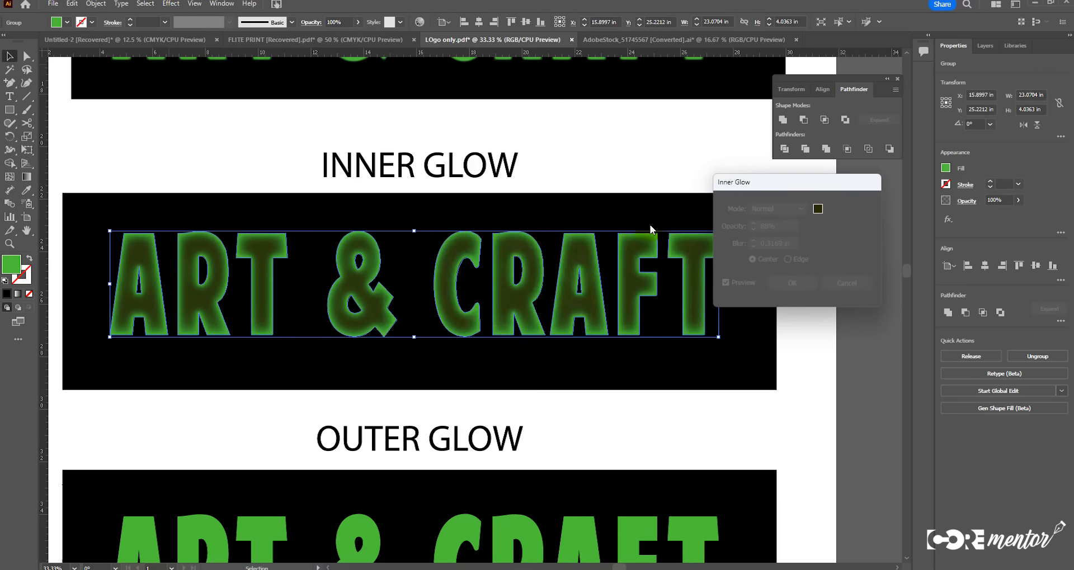
click(789, 260)
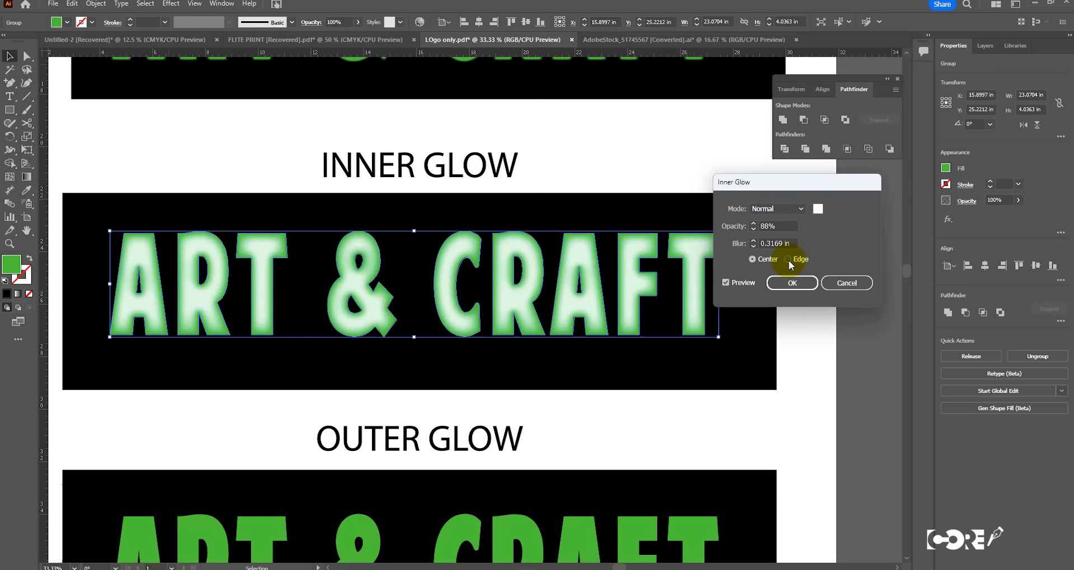
click(791, 282)
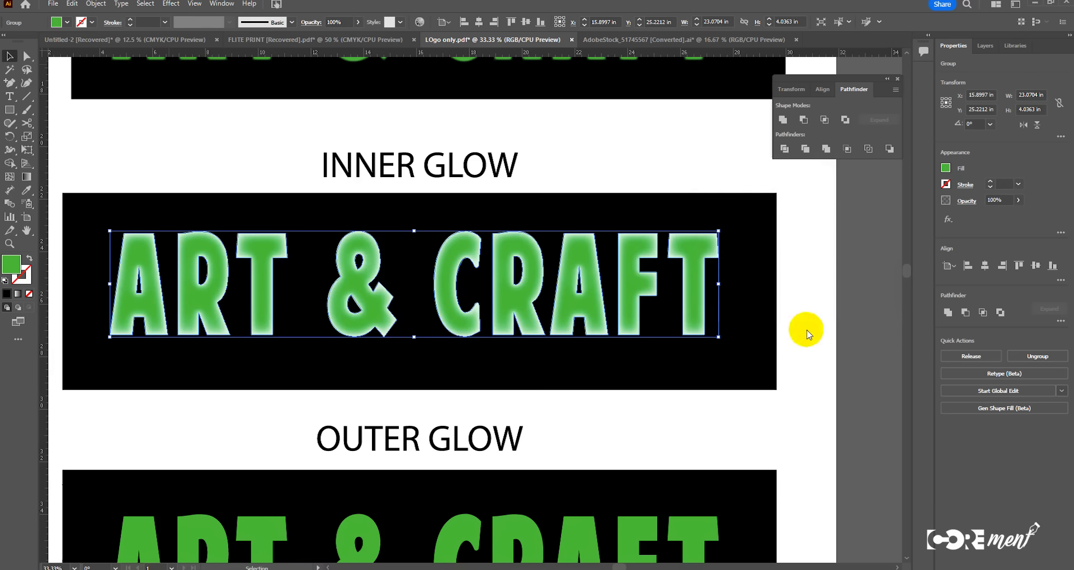
click(406, 227)
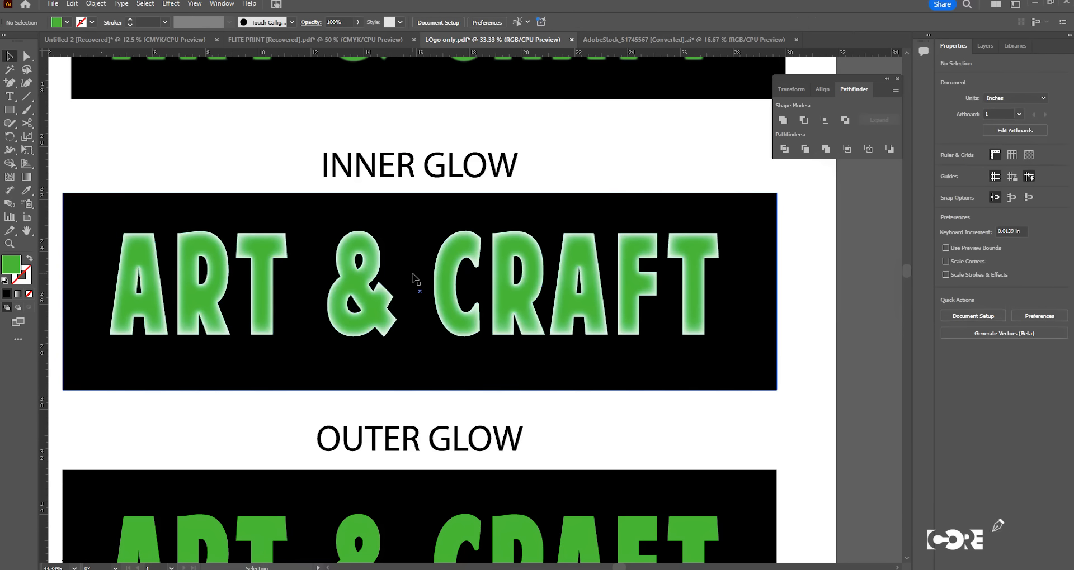
Step: Start an Outer Glow effect on the ART & CRAFT text in the OUTER GLOW section and move its dialog clear of the letters
key(space)
drag(469, 187, 527, 403)
scroll(527, 402, down, 10)
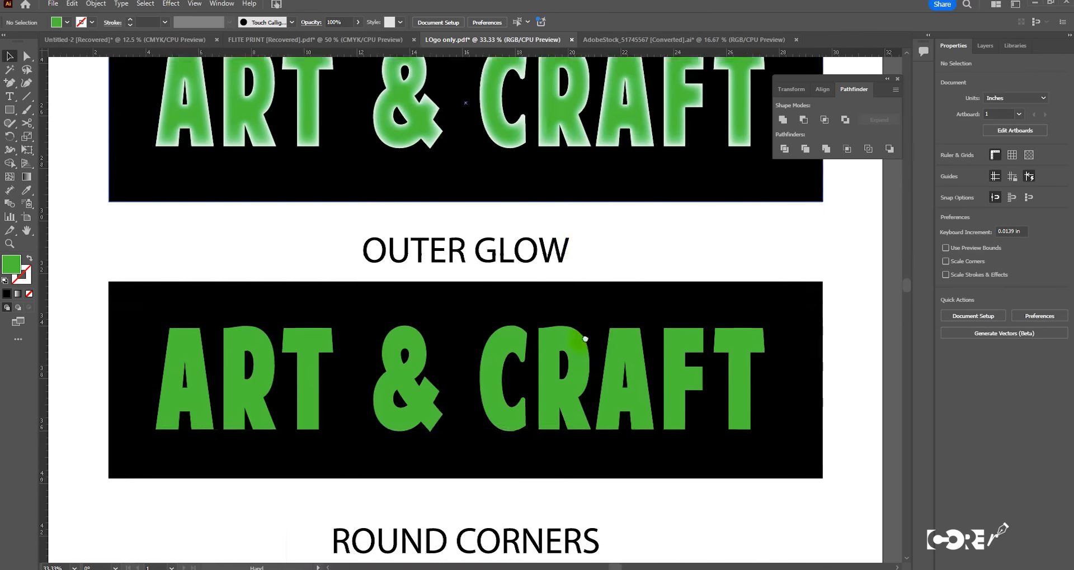
drag(585, 339, 553, 252)
click(538, 278)
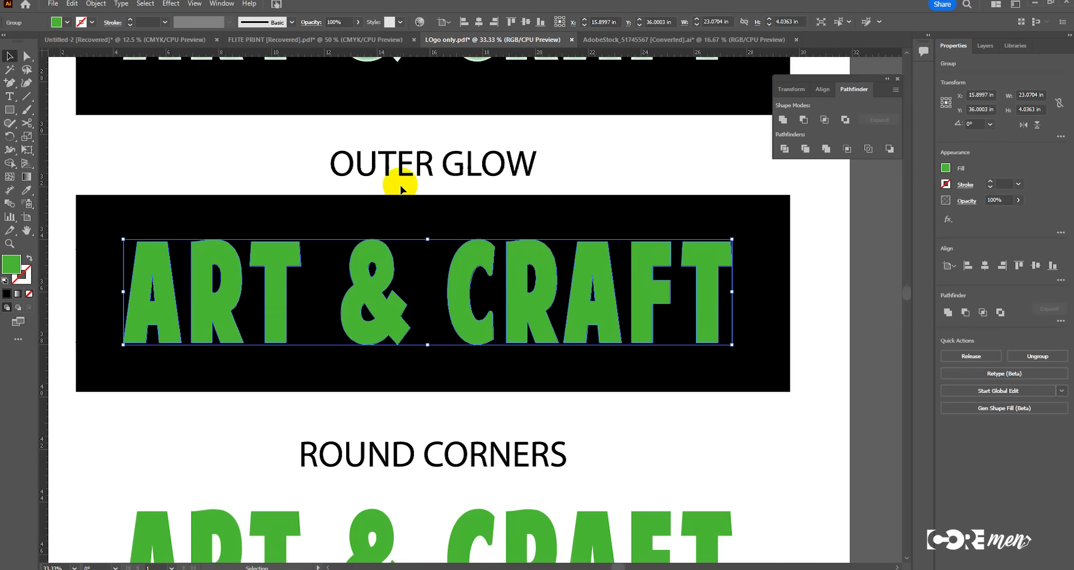
click(171, 3)
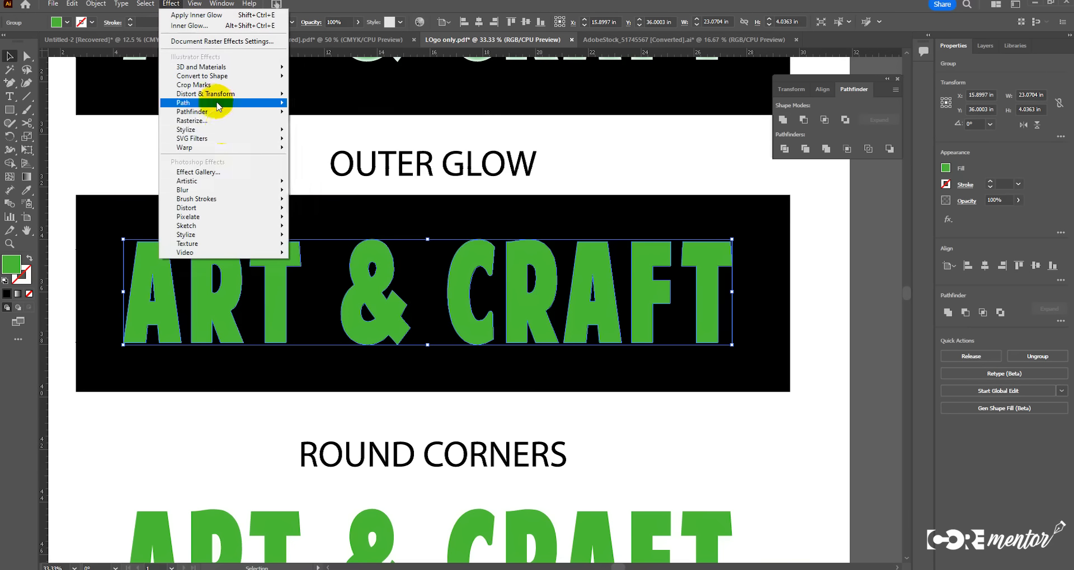
mouse_move(222, 131)
click(317, 157)
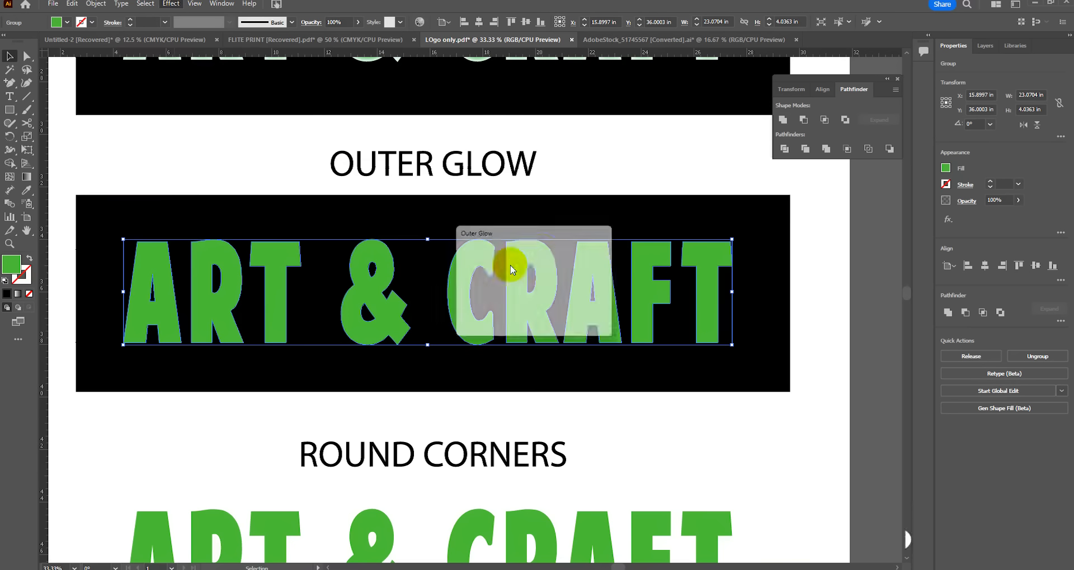
drag(547, 232, 783, 363)
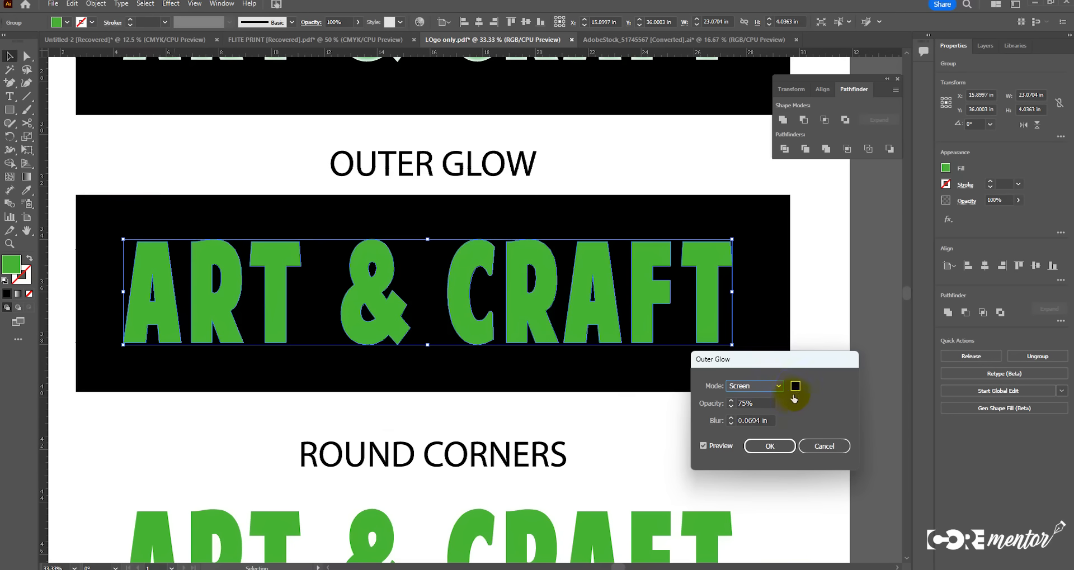
Step: Set the outer glow's color to white (FFFFFF) and its opacity to 99%
click(795, 386)
mouse_move(461, 243)
mouse_down()
mouse_move(399, 226)
mouse_move(387, 208)
mouse_up()
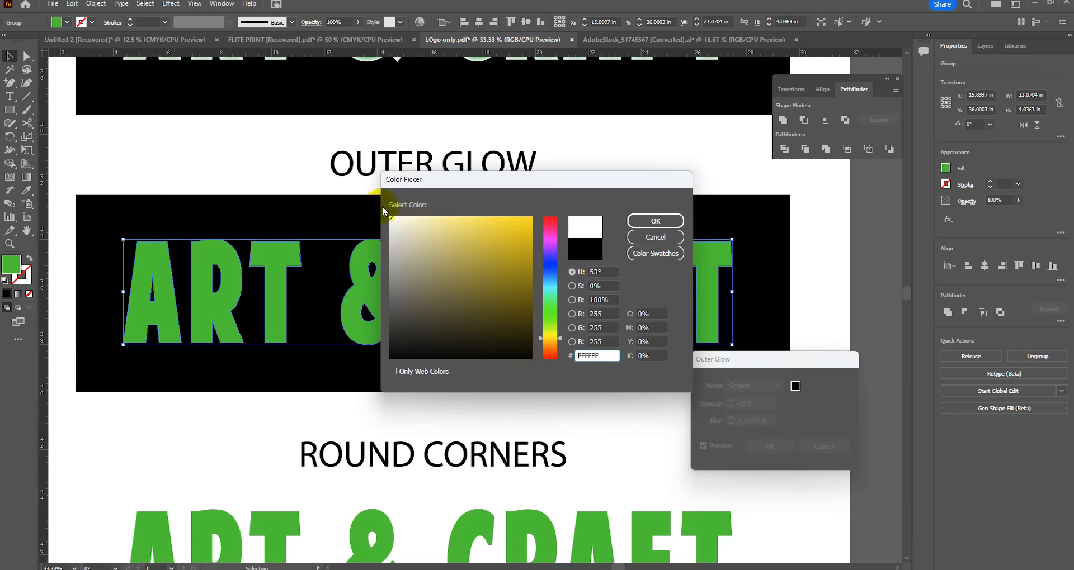
click(655, 221)
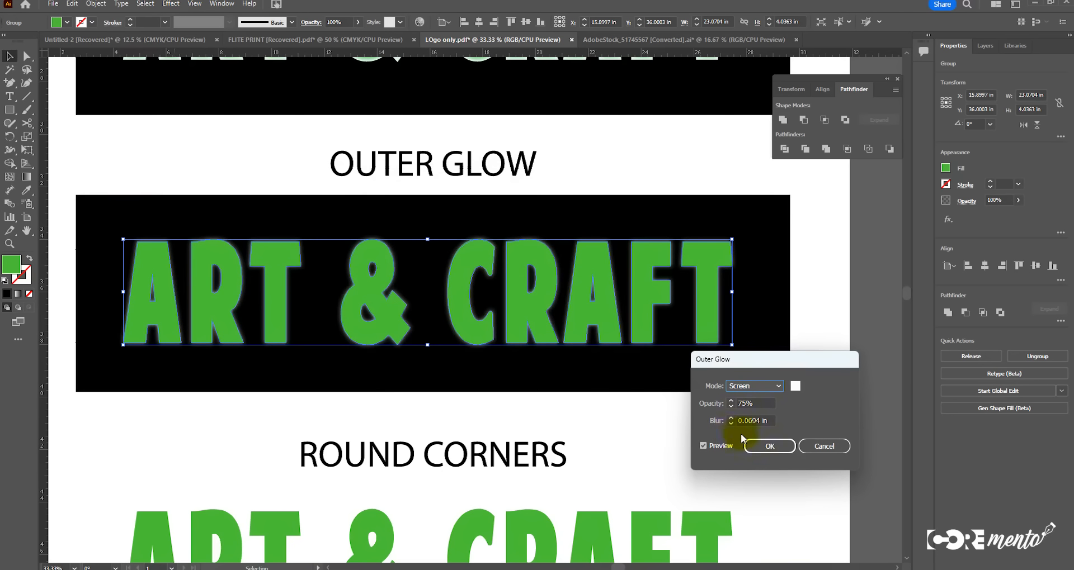
drag(753, 403, 693, 412)
text(99)
Step: Preview the outer glow with a 0.02694 in blur, enter a larger blur value and apply the effect
click(703, 446)
click(748, 422)
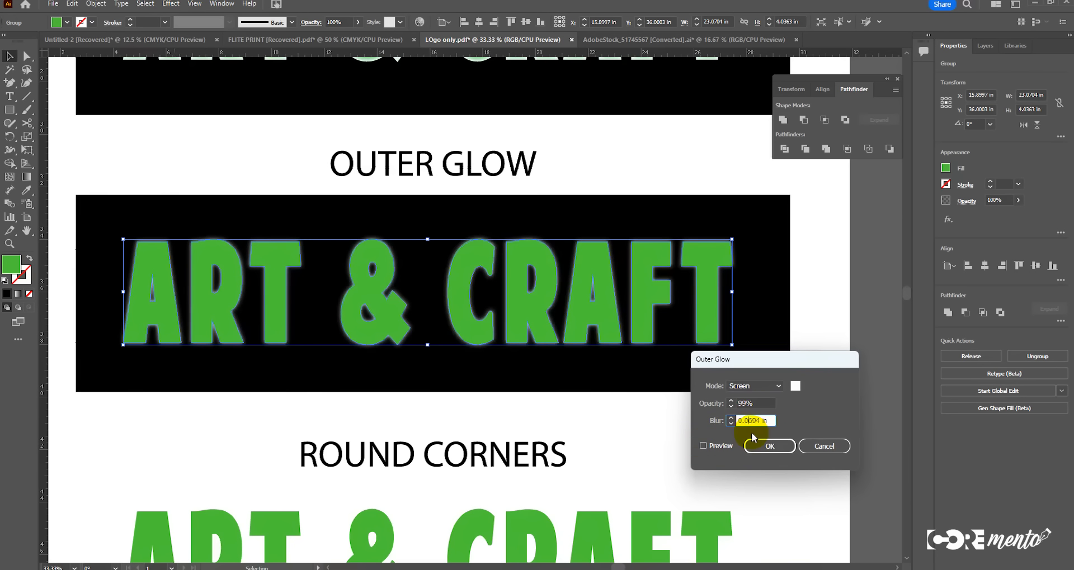
text(2)
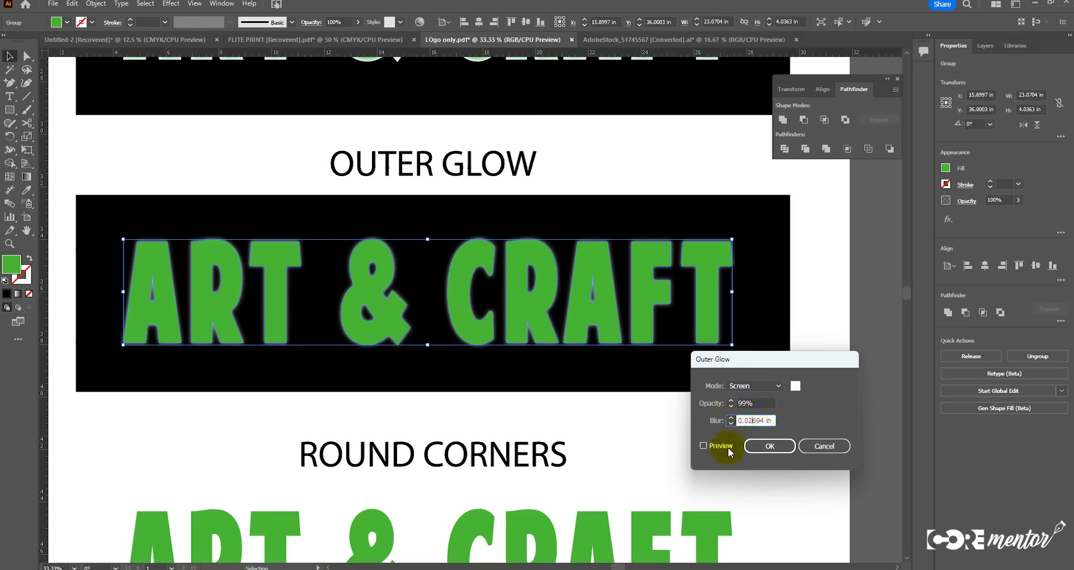
click(703, 446)
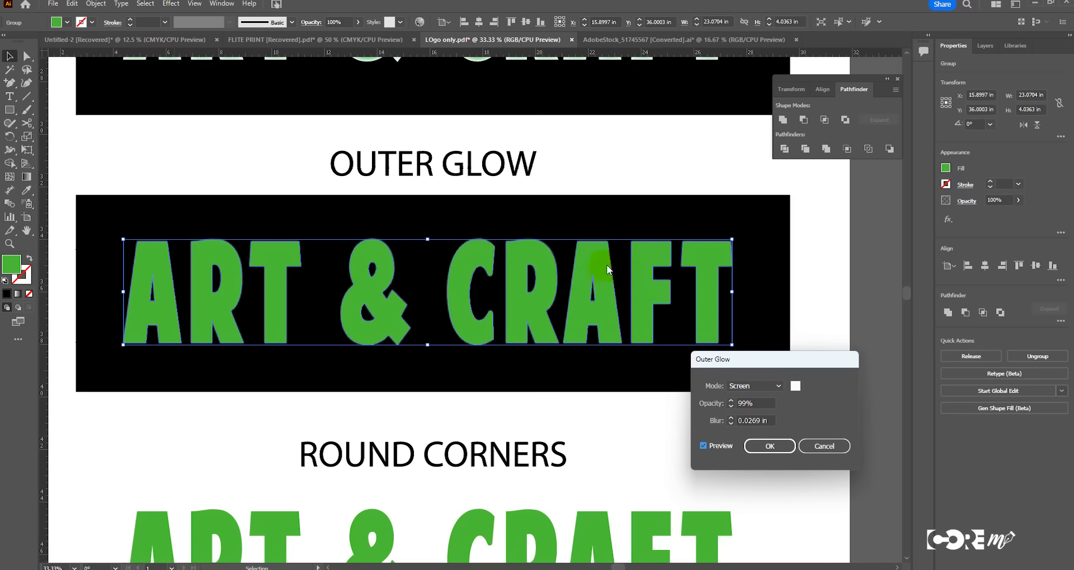
click(745, 419)
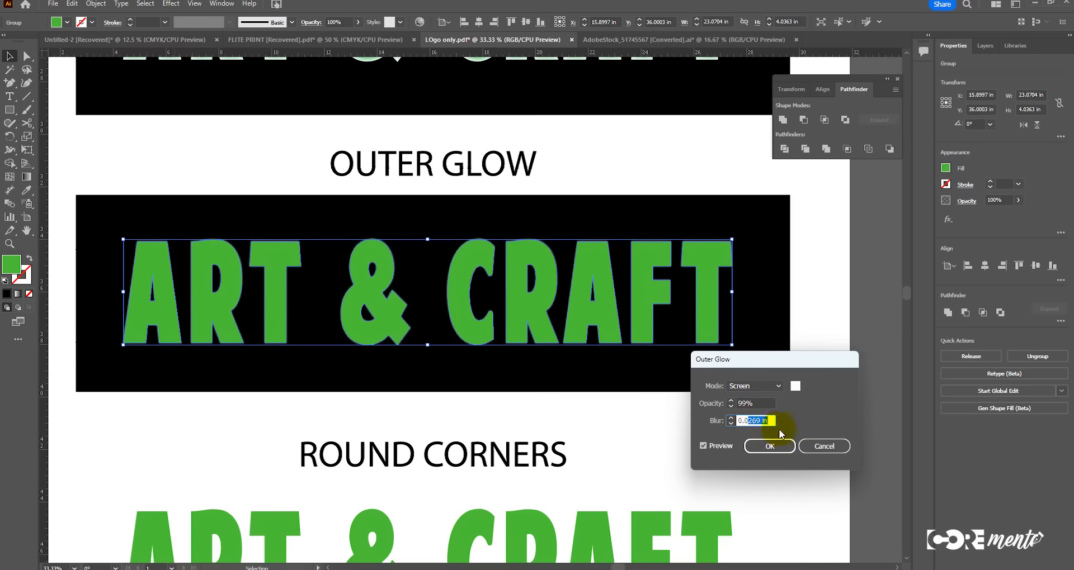
click(764, 446)
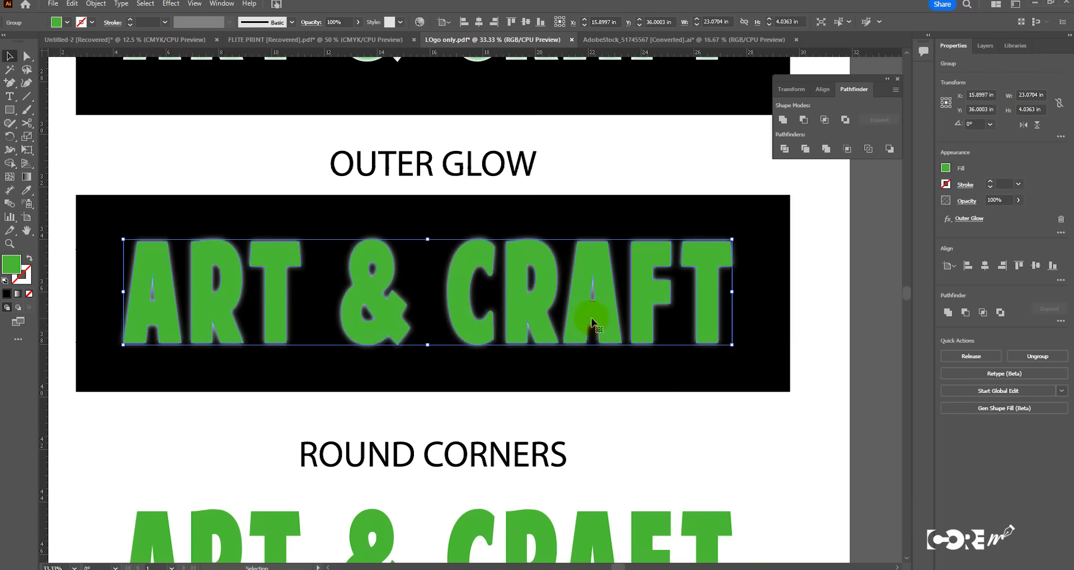
Step: Reapply the Outer Glow effect to the ART & CRAFT text to intensify its white halo, check it deselected and reselect the text
key(ctrl)
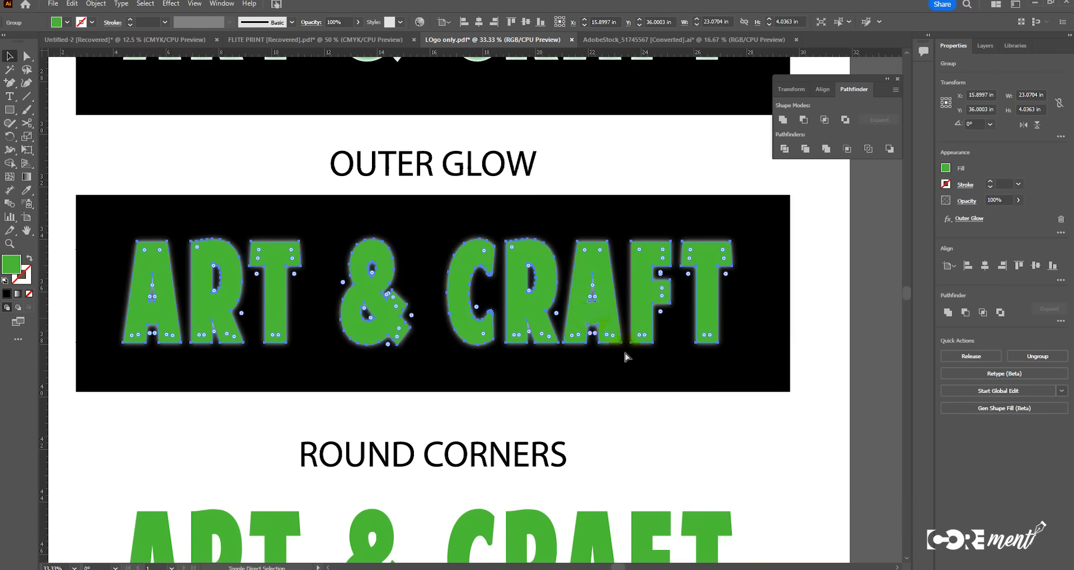
click(719, 445)
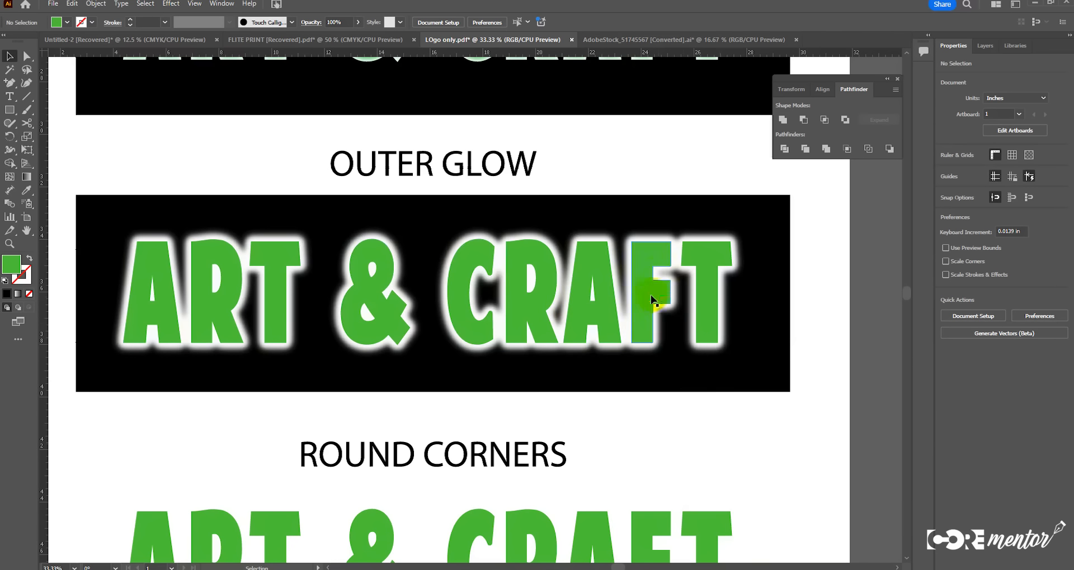
click(628, 336)
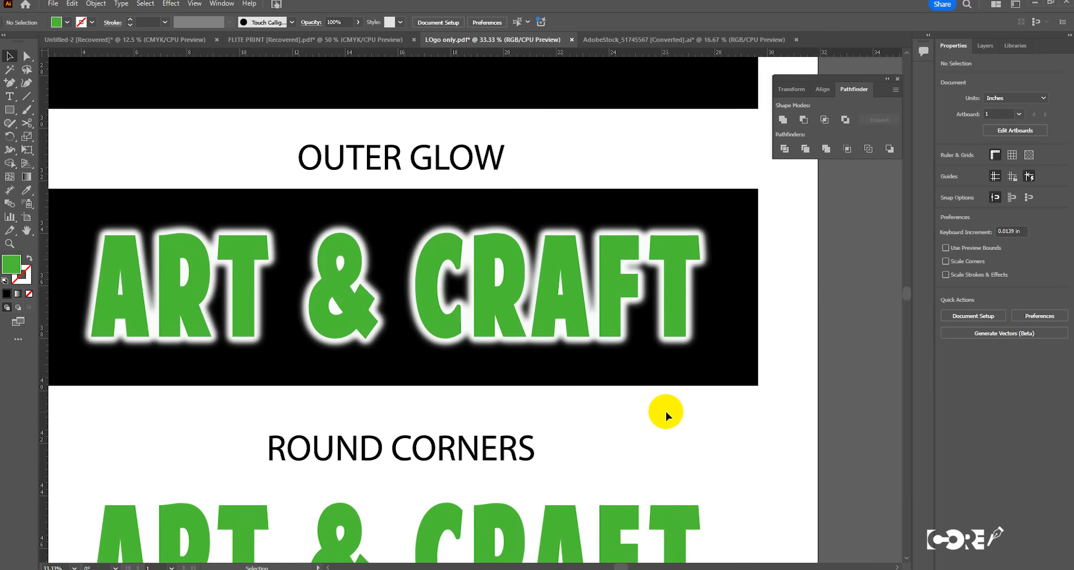
click(563, 275)
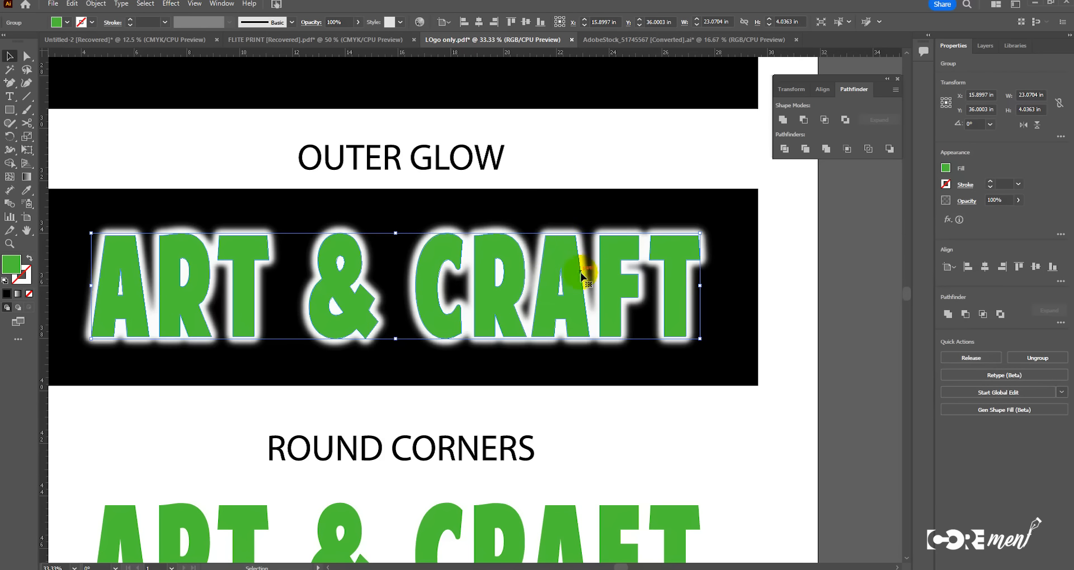
Step: Show the Appearance panel and delete the second Outer Glow effect from the ART & CRAFT text
click(220, 4)
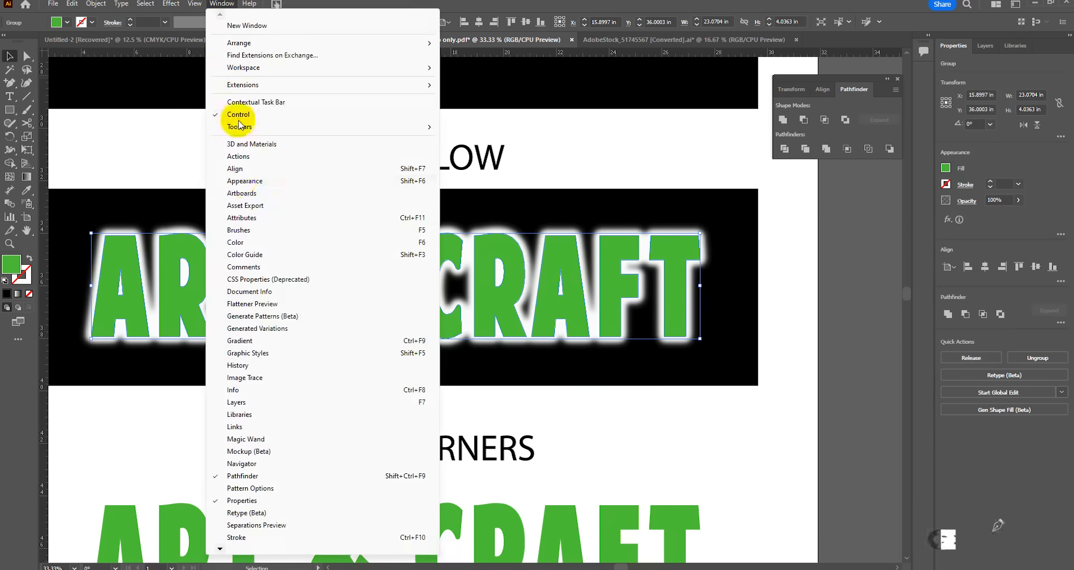
click(243, 181)
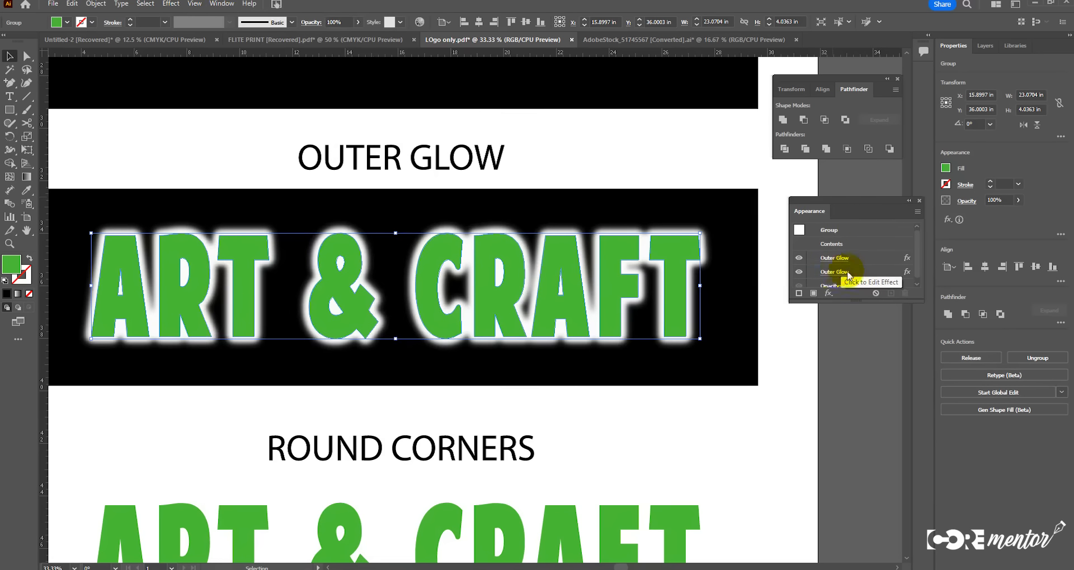
click(872, 273)
click(905, 294)
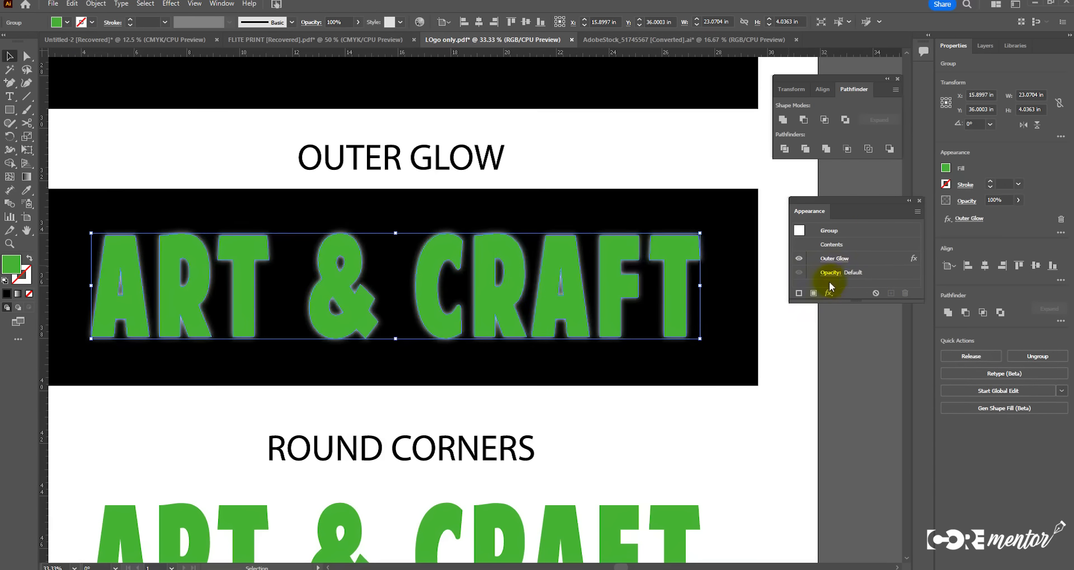
Step: Draw a many-pointed green star about 4.43 in wide on the empty canvas beside the ROUND CORNERS text
scroll(448, 312, down, 3)
scroll(441, 316, down, 2)
click(441, 317)
scroll(473, 307, down, 1)
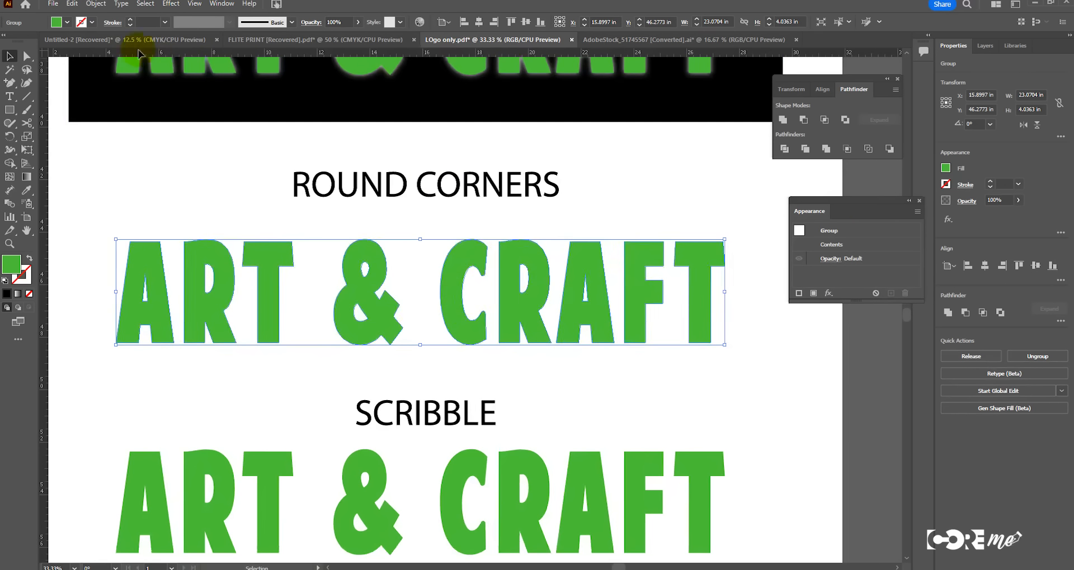
drag(599, 263, 223, 246)
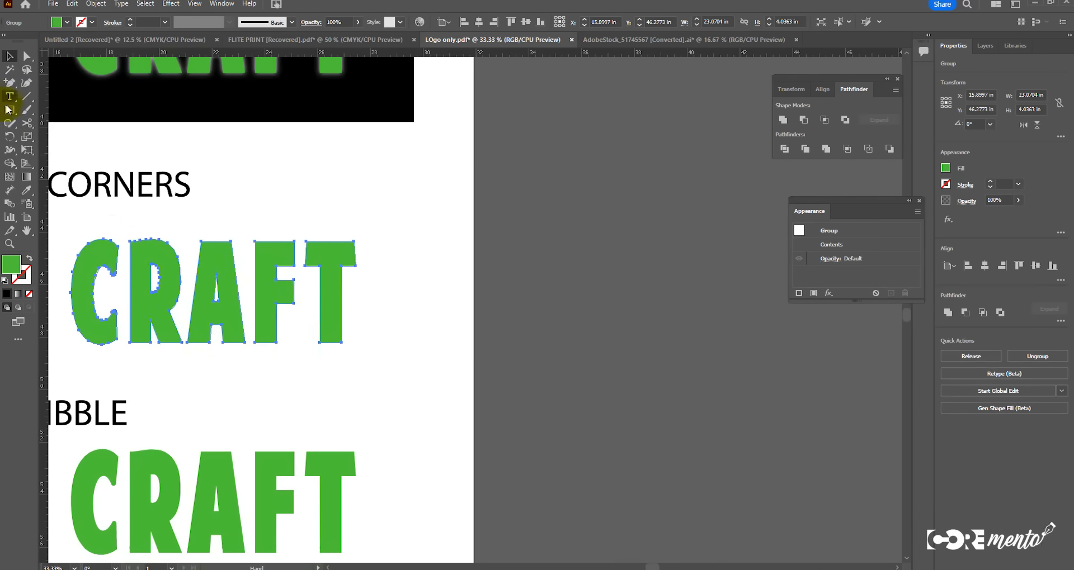
drag(9, 109, 45, 165)
drag(575, 287, 634, 340)
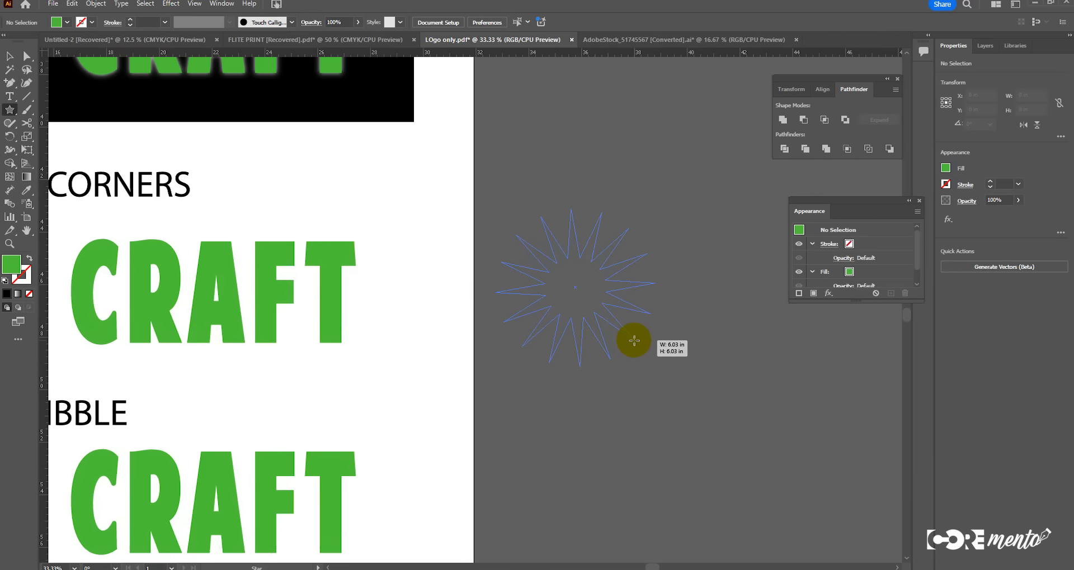
drag(634, 341, 611, 320)
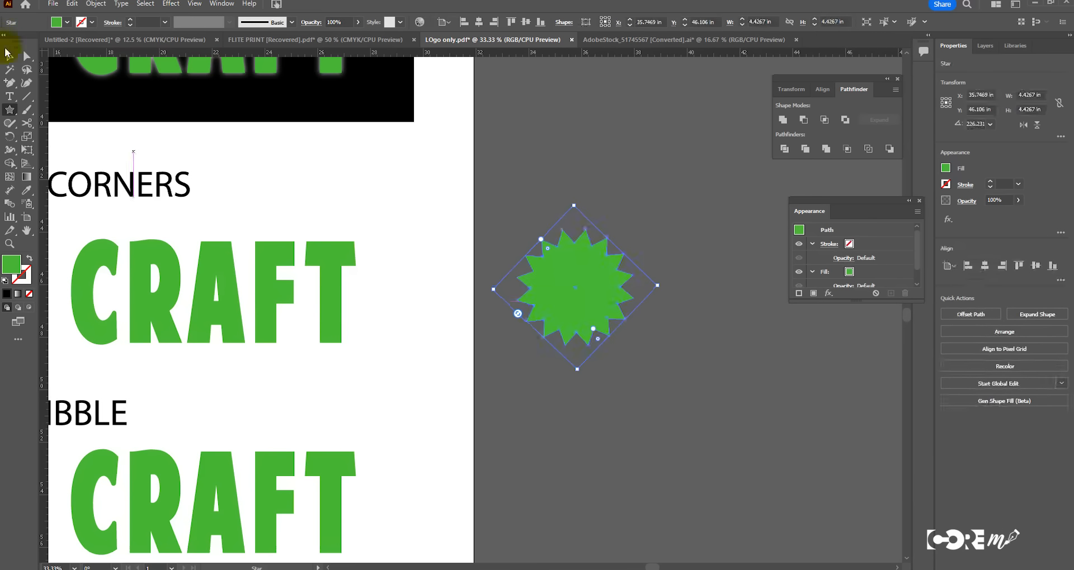
Step: Nudge the star slightly and apply a Stylize Round Corners effect to it with a 0.2514 in radius
click(9, 56)
drag(566, 287, 567, 283)
click(171, 4)
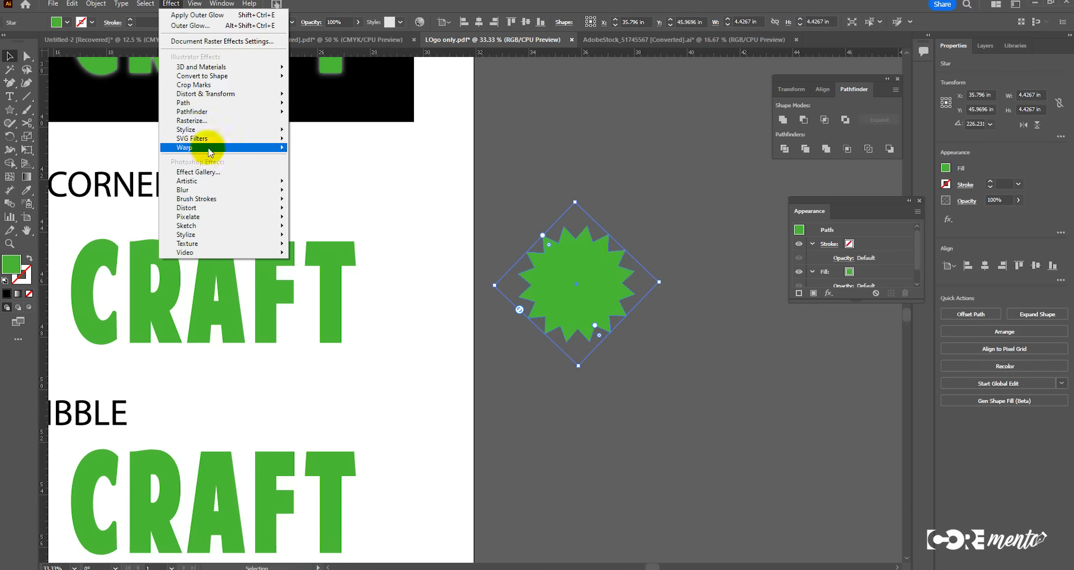
mouse_move(211, 130)
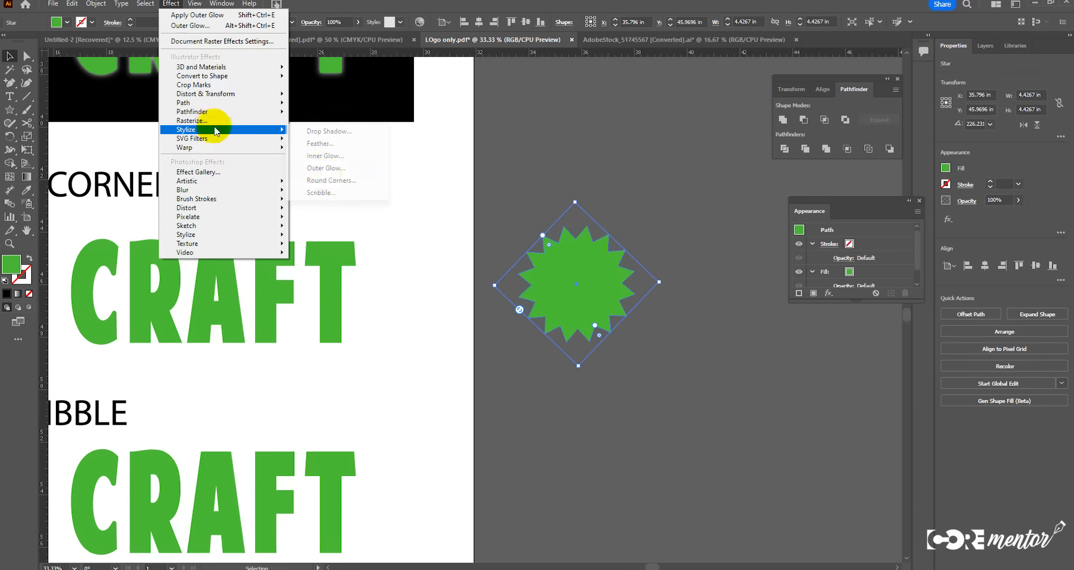
click(330, 180)
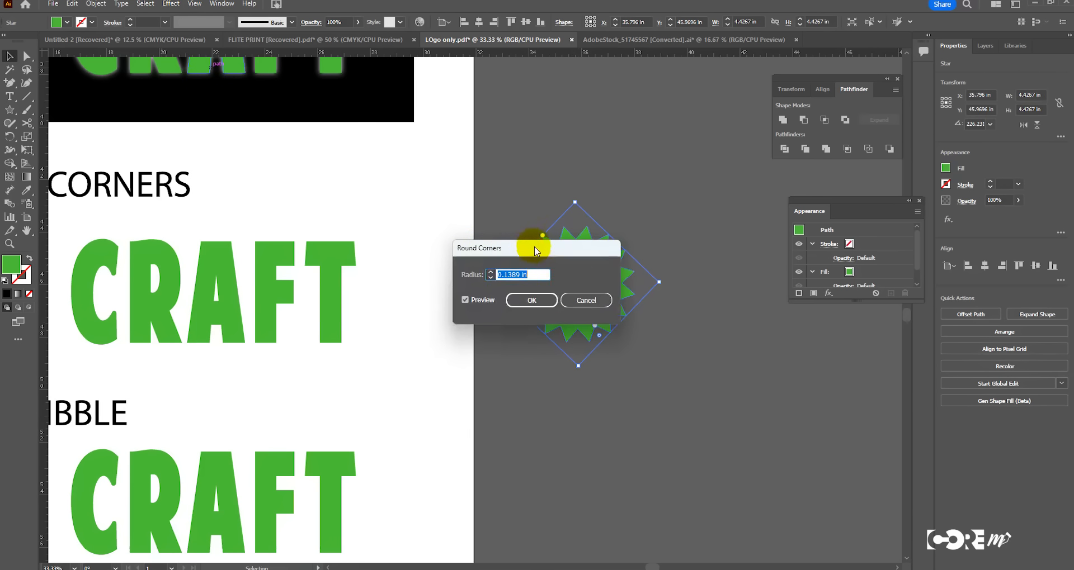
drag(528, 242, 635, 135)
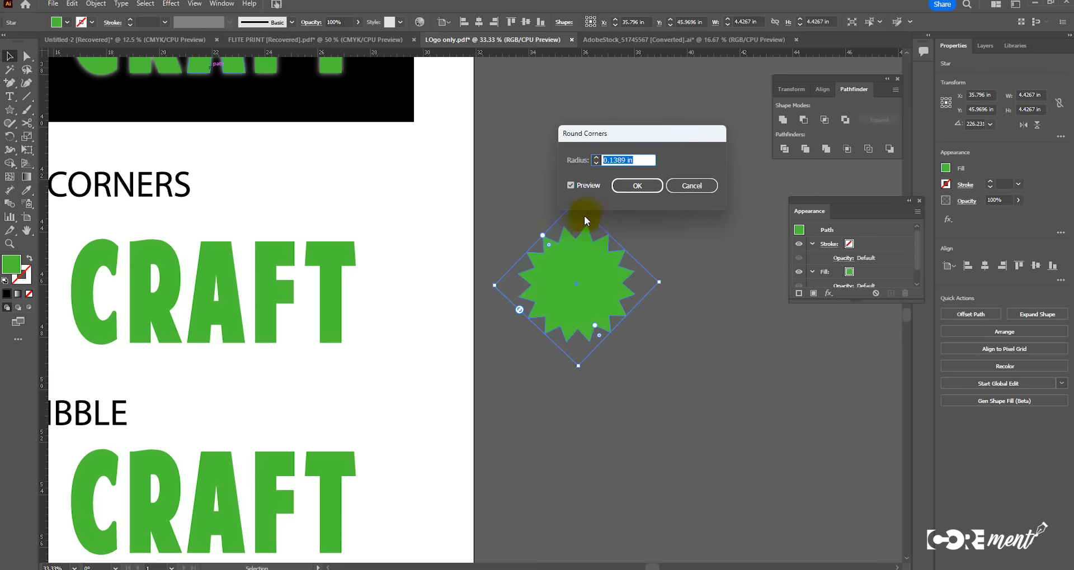
text(5)
click(571, 187)
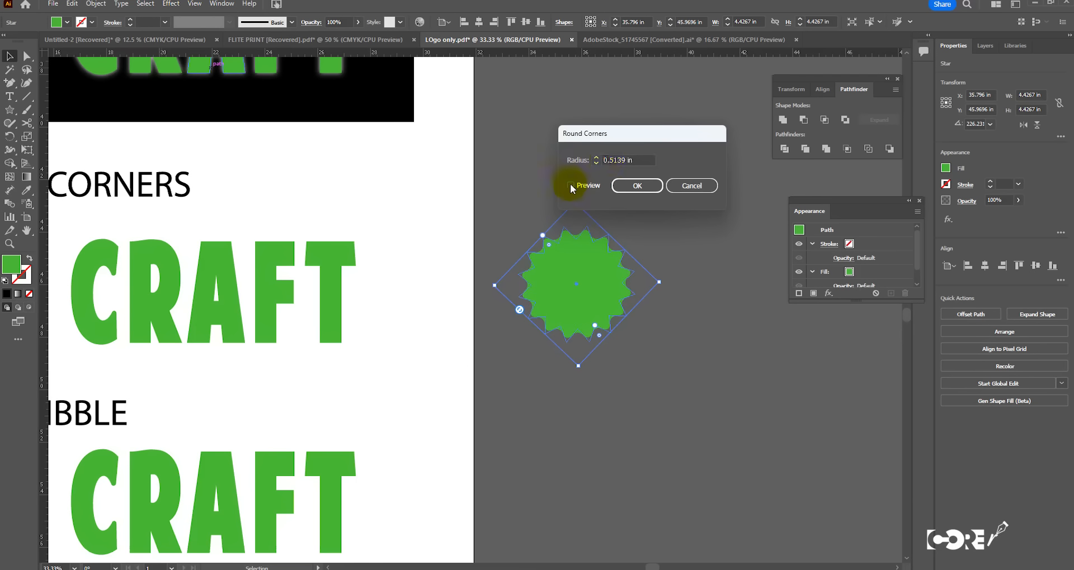
double_click(609, 160)
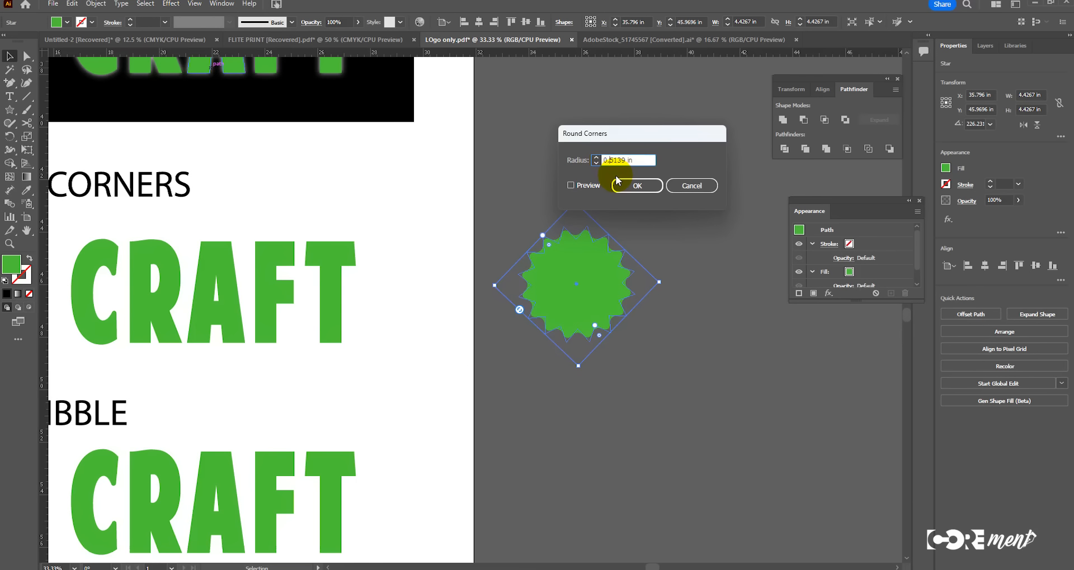
click(637, 186)
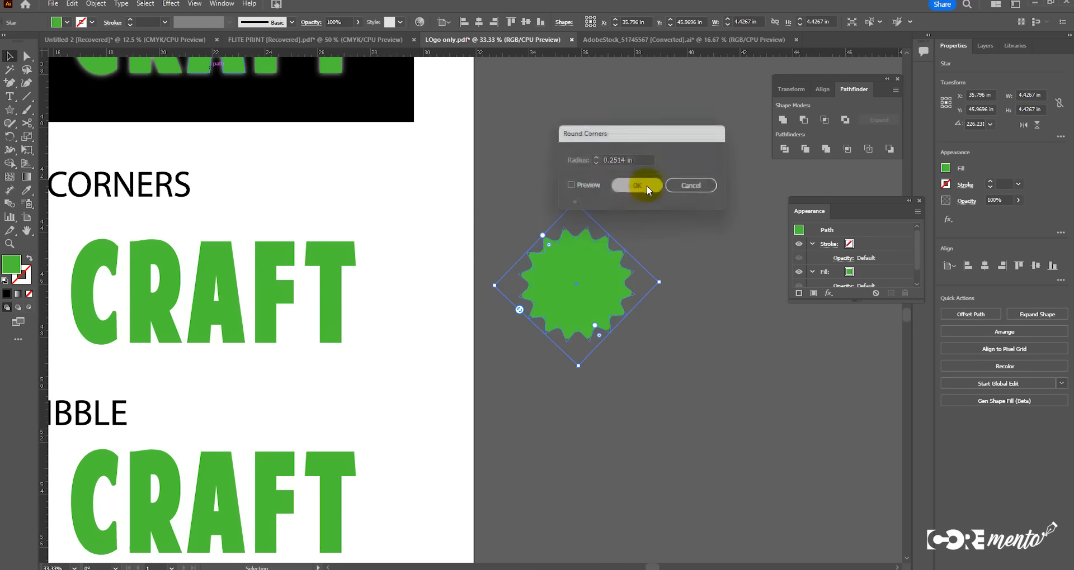
Step: Try reapplying the same Round Corners effect to the star and undo the repeated effect
key(ctrl+shift+a)
ctrl+click(563, 281)
ctrl+click(562, 281)
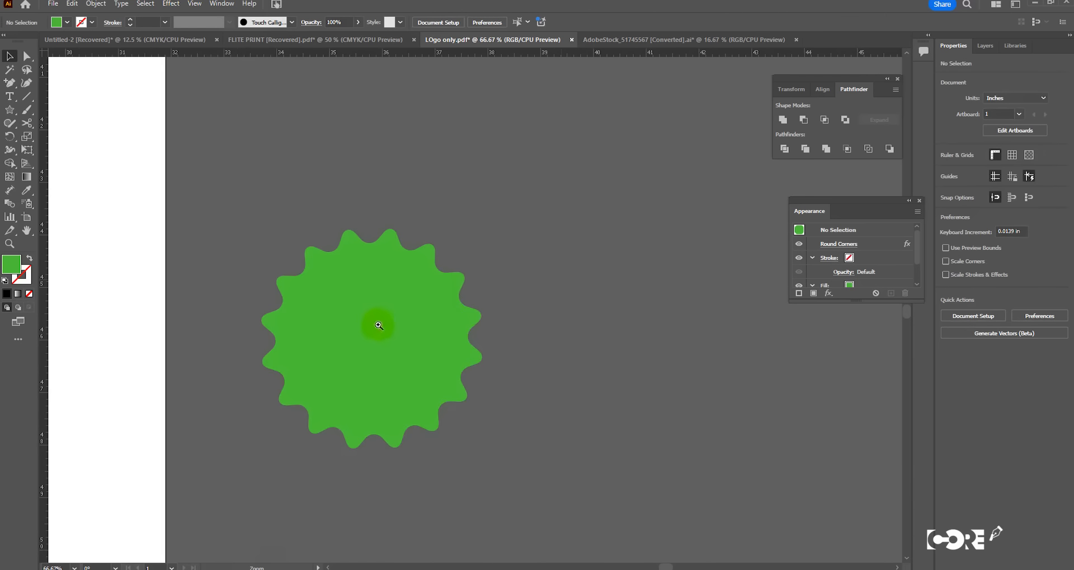
drag(378, 326, 597, 259)
click(617, 217)
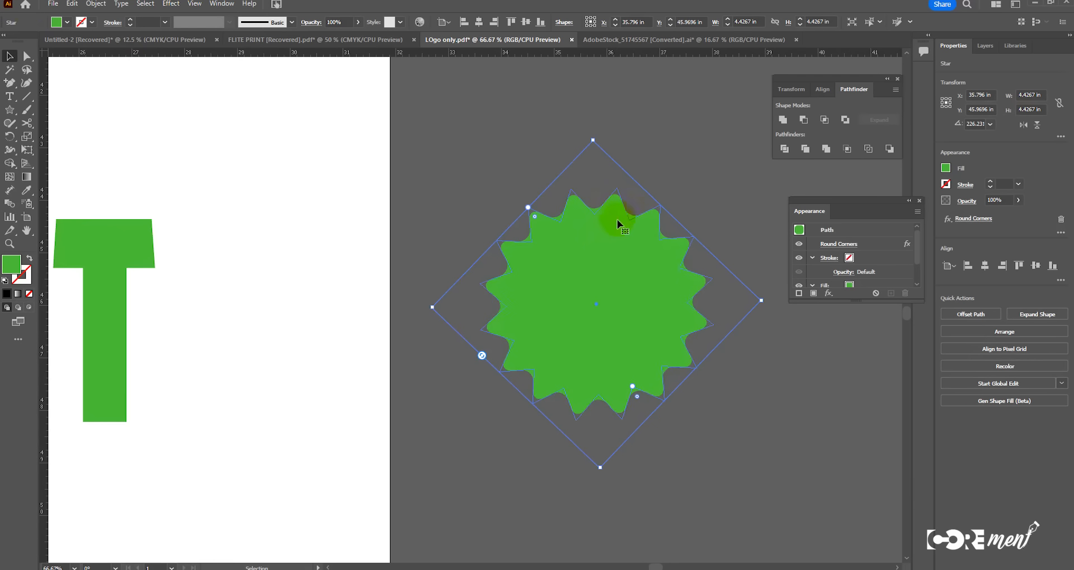
key(ctrl+shift+e)
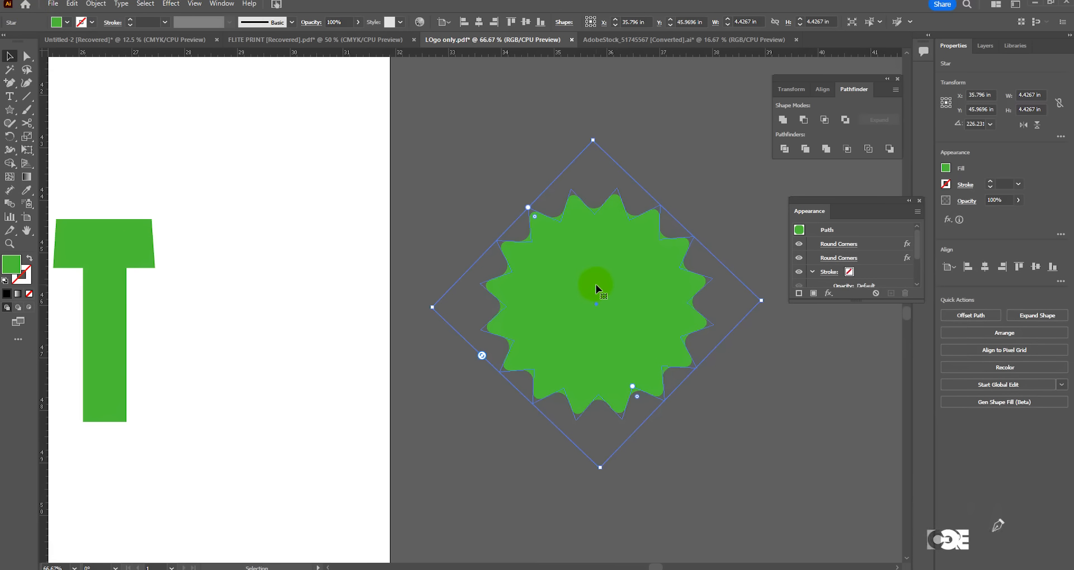
key(ctrl+z)
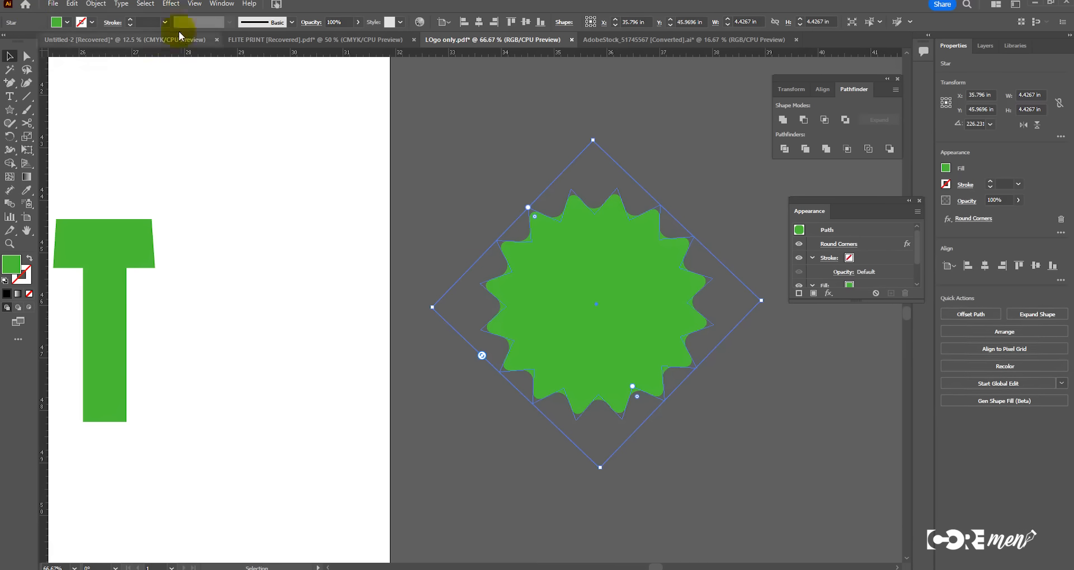
Step: Expand the appearance of the rounded star so its softened corners become actual path points
click(101, 8)
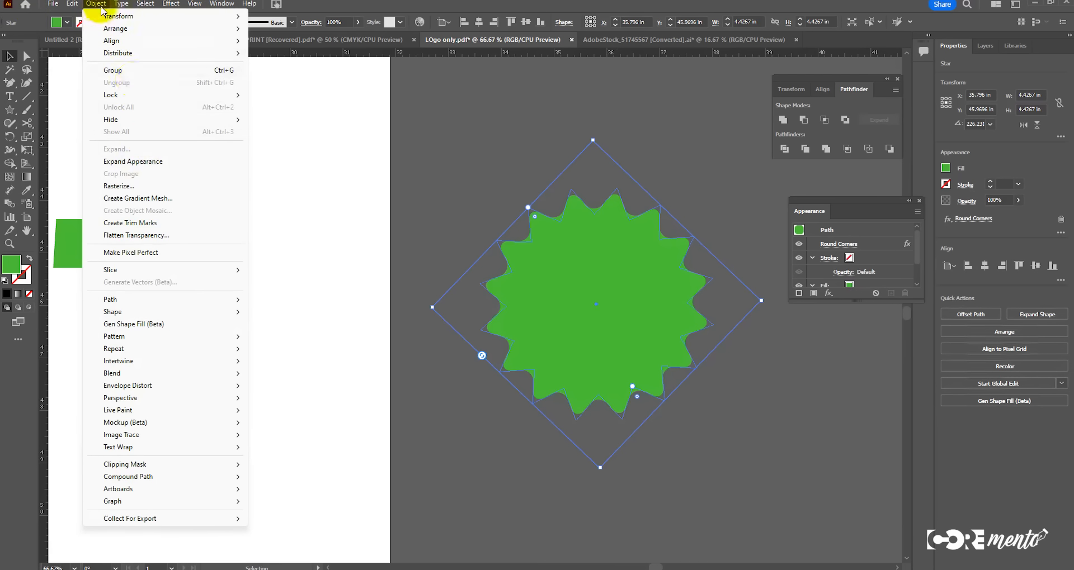
click(145, 162)
ctrl+click(597, 326)
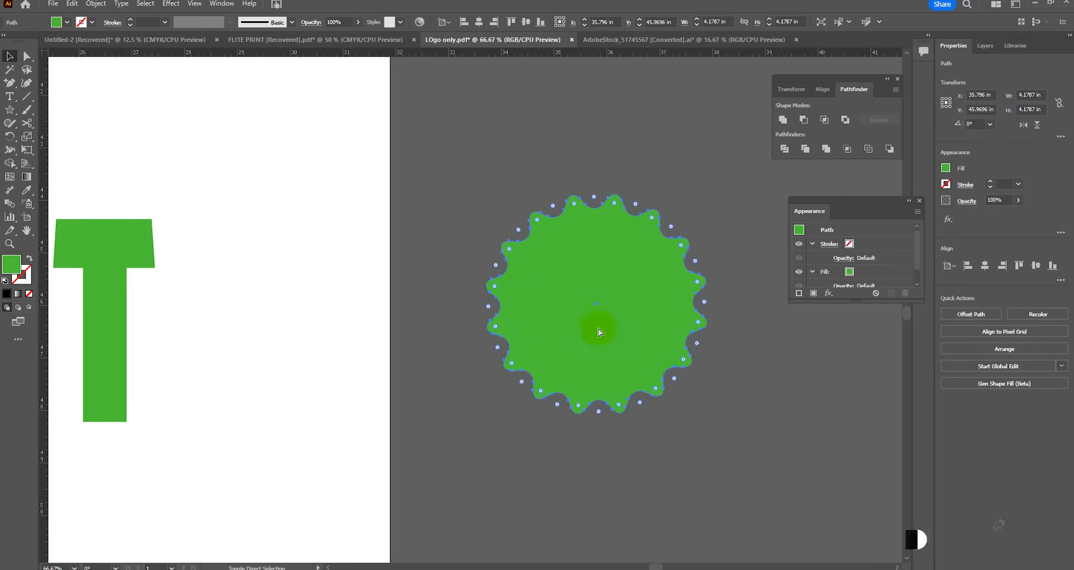
key(ctrl+z)
key(ctrl+shift+z)
Step: Apply a Round Corners effect with a 0.2514 in radius to the ART & CRAFT text under ROUND CORNERS and deselect it
scroll(599, 330, down, 1)
drag(413, 304, 736, 285)
drag(341, 319, 552, 305)
scroll(480, 311, down, 1)
click(552, 312)
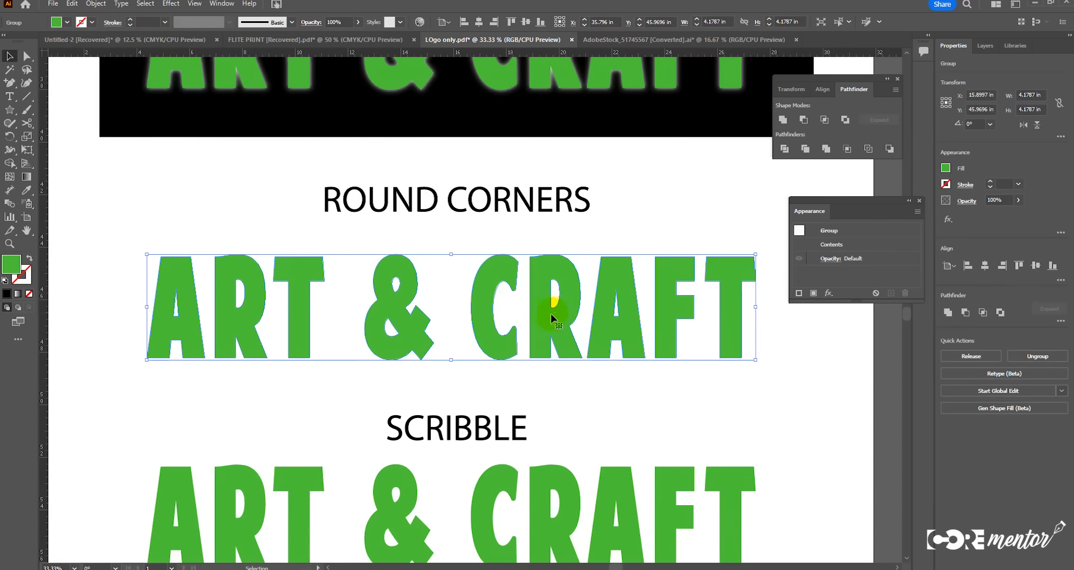
click(171, 4)
mouse_move(208, 130)
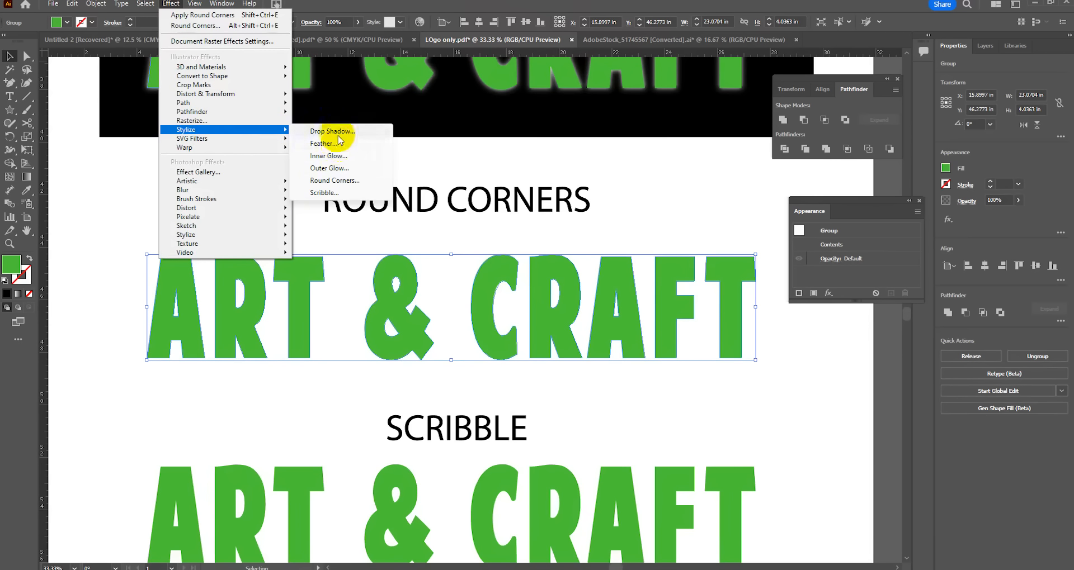
click(334, 180)
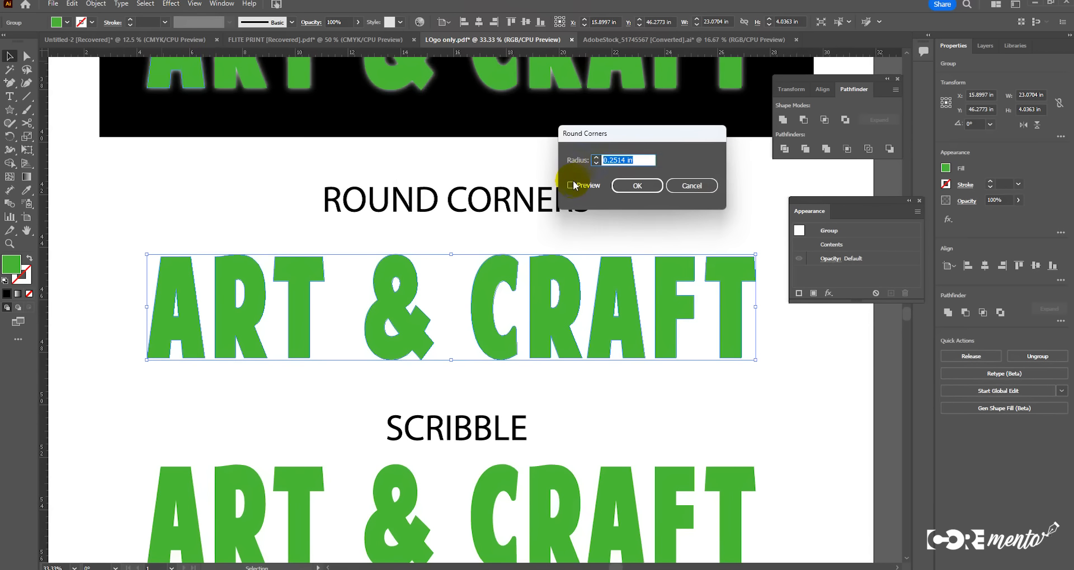
click(572, 185)
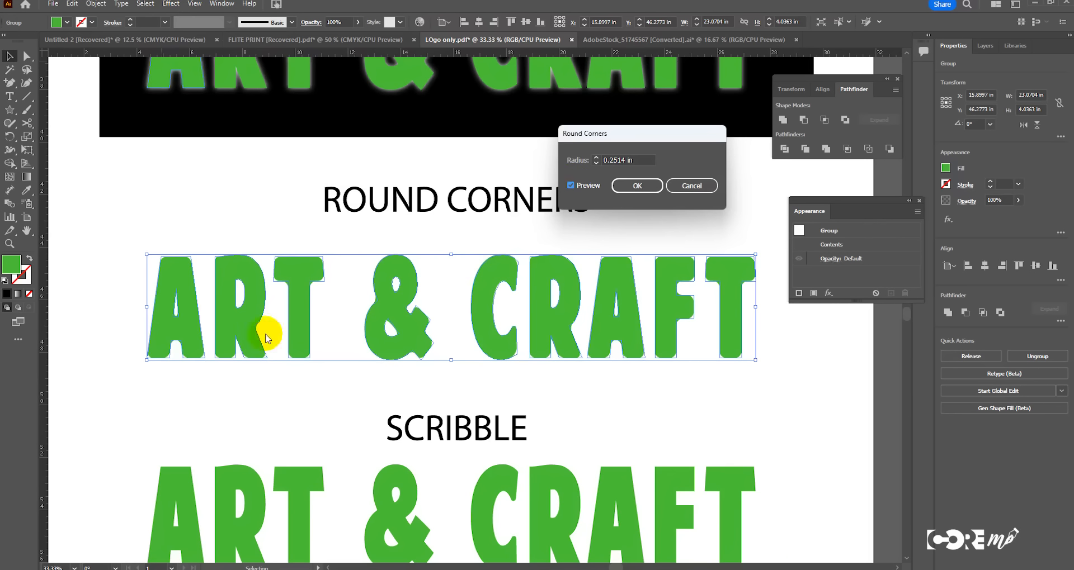
click(637, 185)
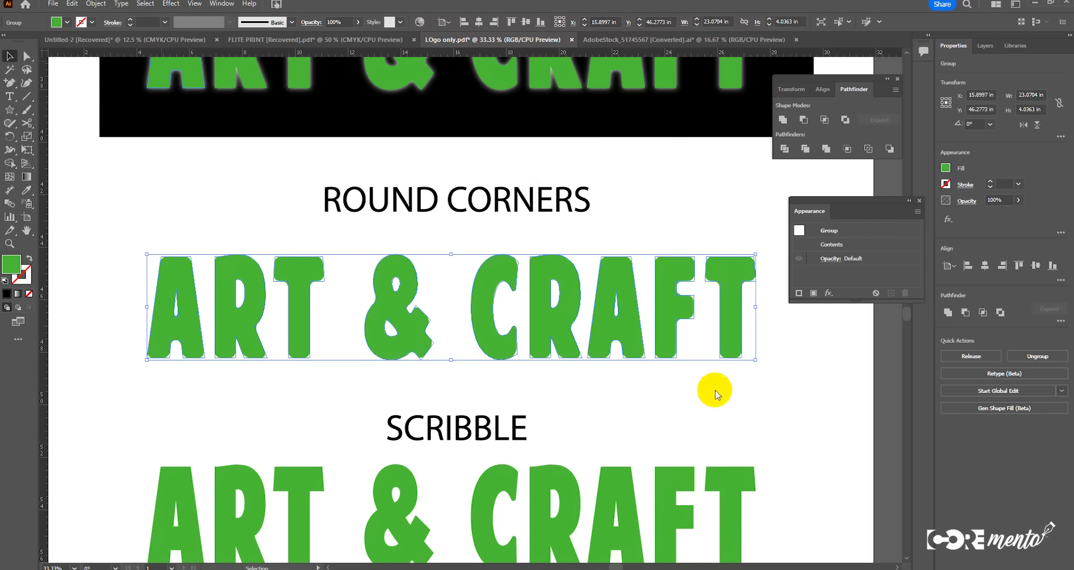
click(703, 401)
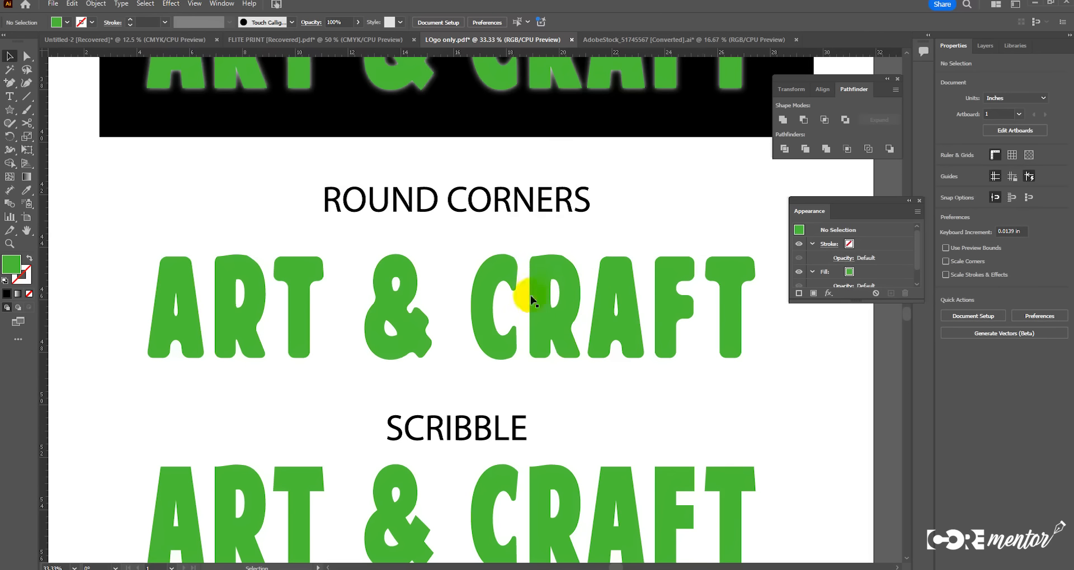
Step: Start a Stylize Scribble effect on the ART & CRAFT text in the SCRIBBLE section
scroll(571, 328, down, 4)
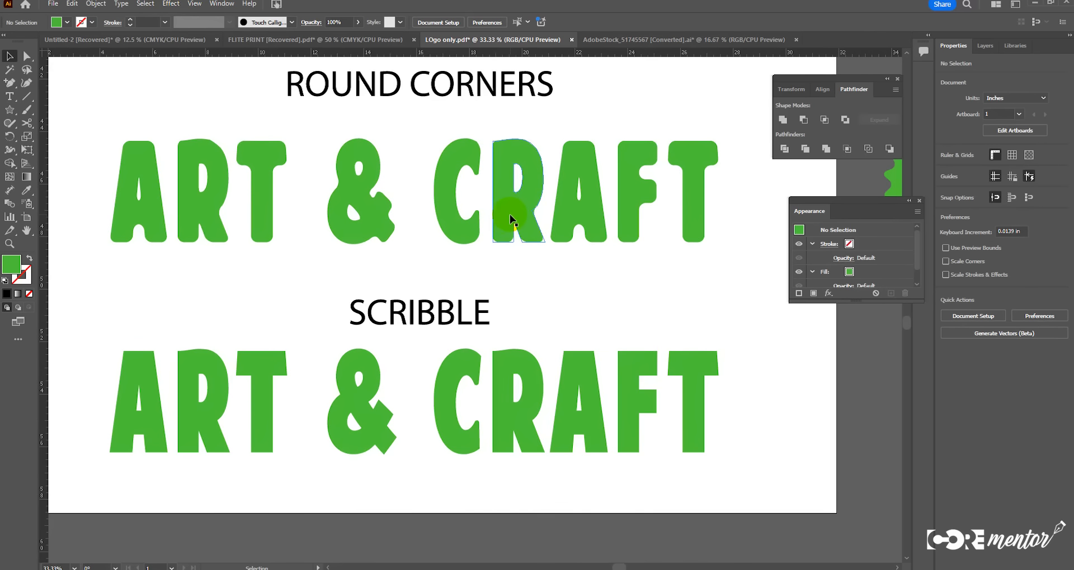
key(ctrl+equal)
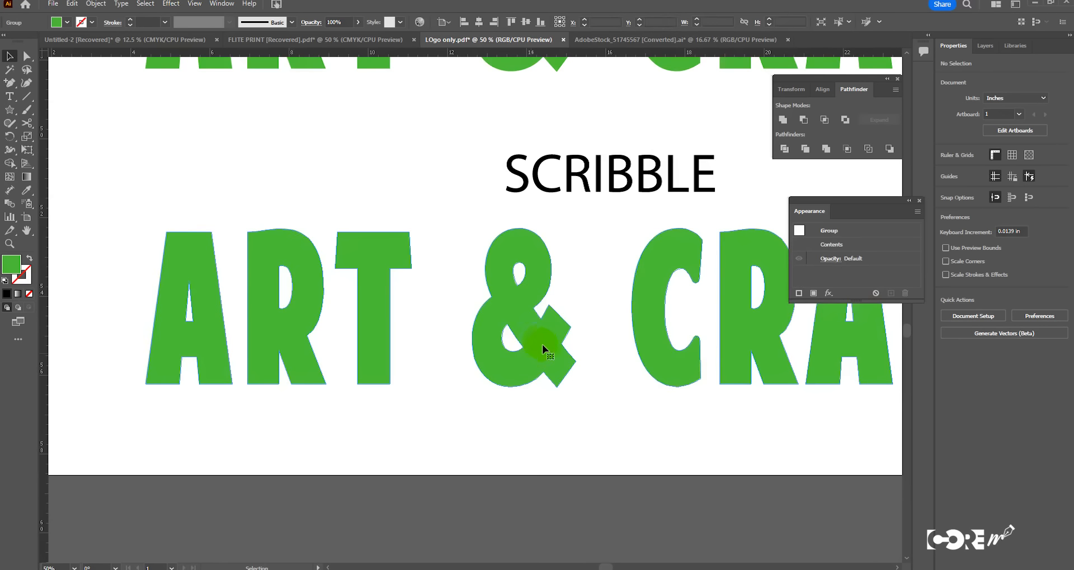
click(538, 341)
click(171, 3)
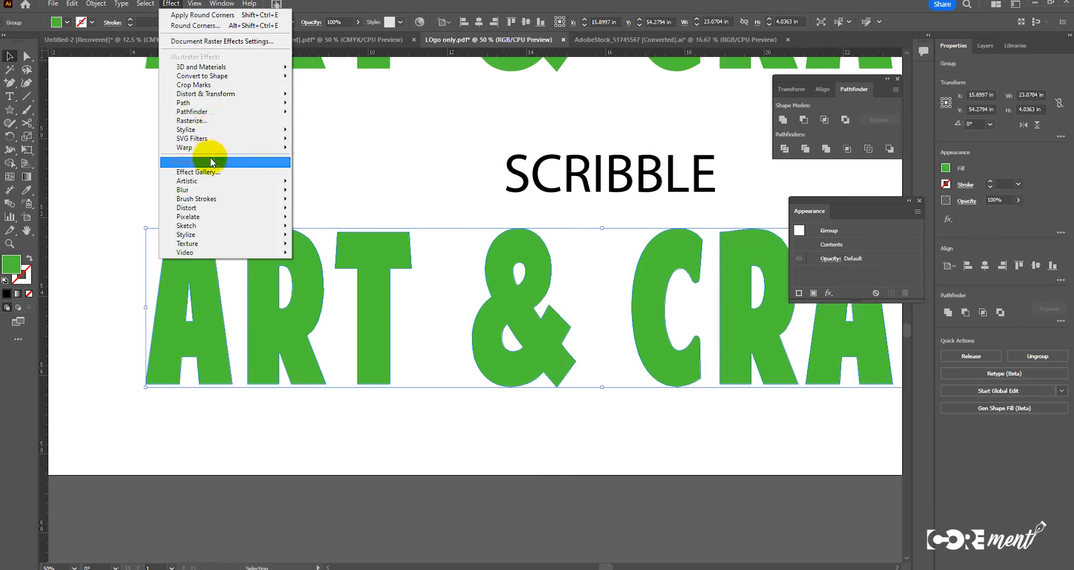
mouse_move(213, 135)
click(331, 193)
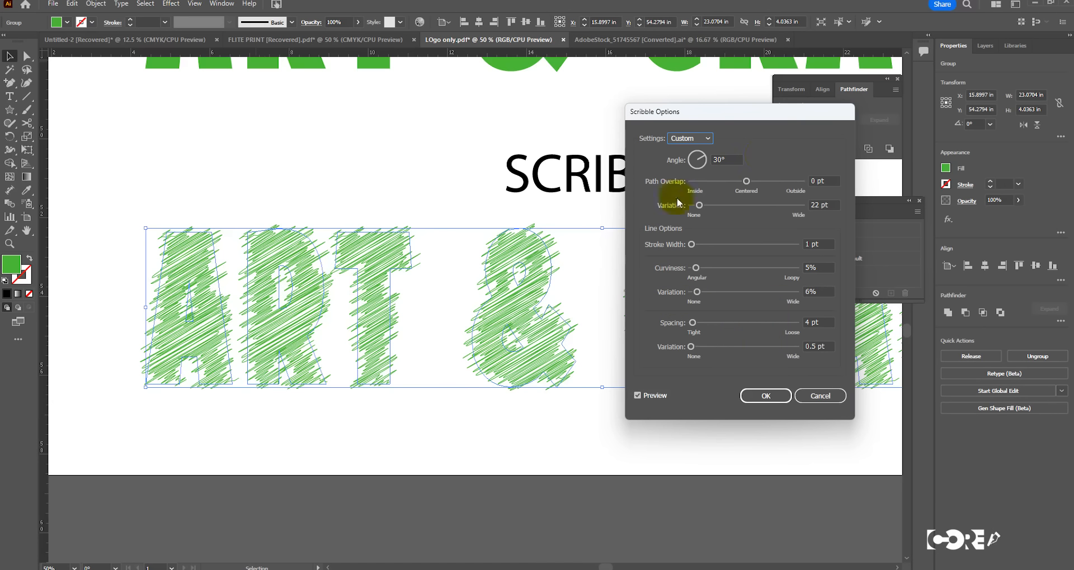
Step: Set the scribble angle to 39°, the curviness to 1% and the path overlap variation to 10 pt
click(701, 166)
mouse_move(697, 168)
mouse_down()
mouse_move(697, 157)
mouse_move(707, 160)
mouse_up()
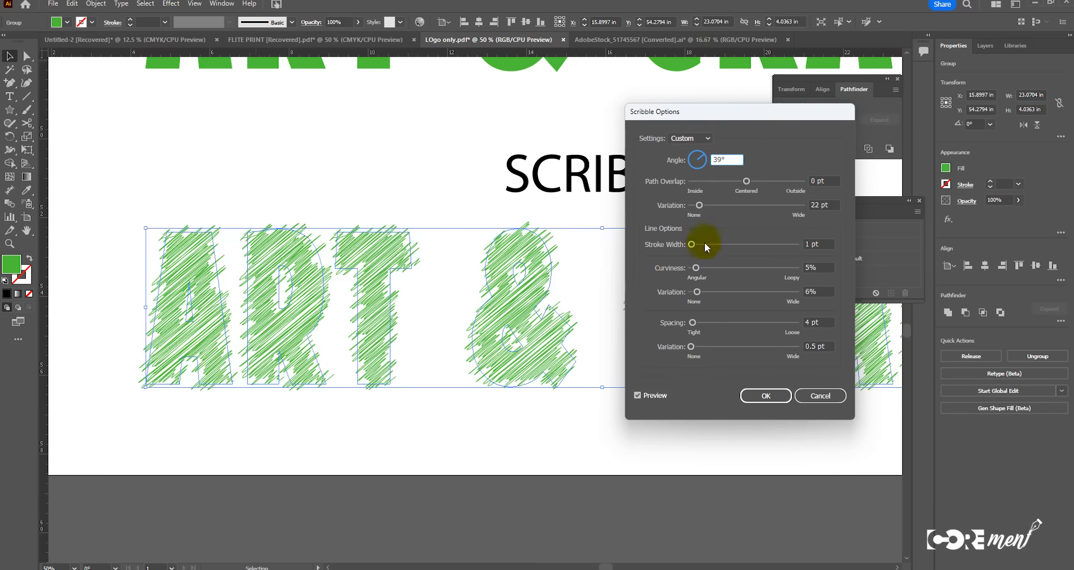
click(697, 269)
mouse_move(698, 269)
mouse_down()
mouse_move(707, 270)
mouse_move(692, 271)
mouse_up()
drag(699, 205, 696, 208)
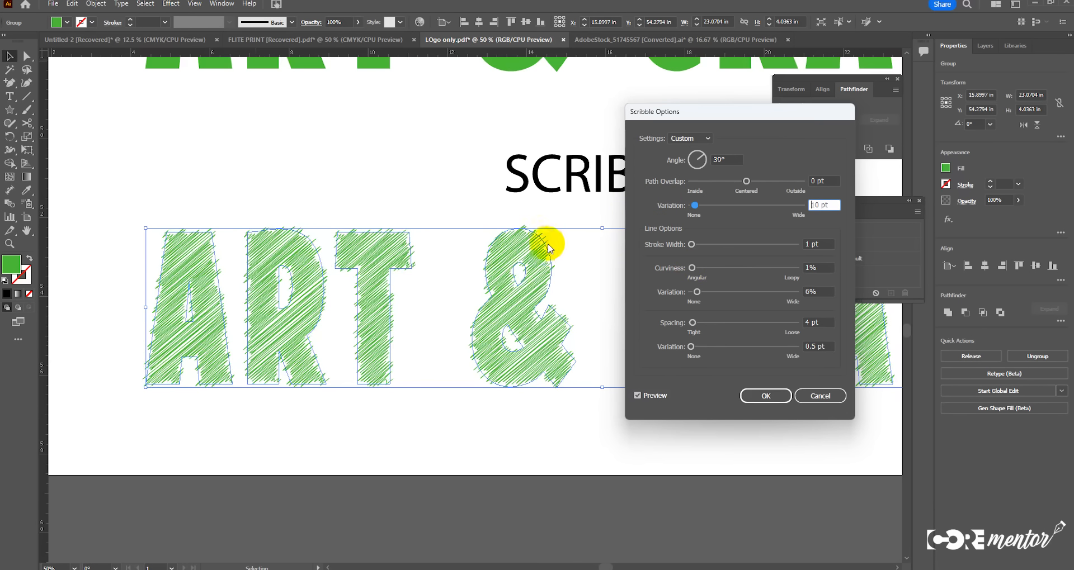
Step: Adjust the scribble's line spacing and apply the effect, leaving the ART & CRAFT text selected
drag(692, 328, 692, 328)
click(761, 396)
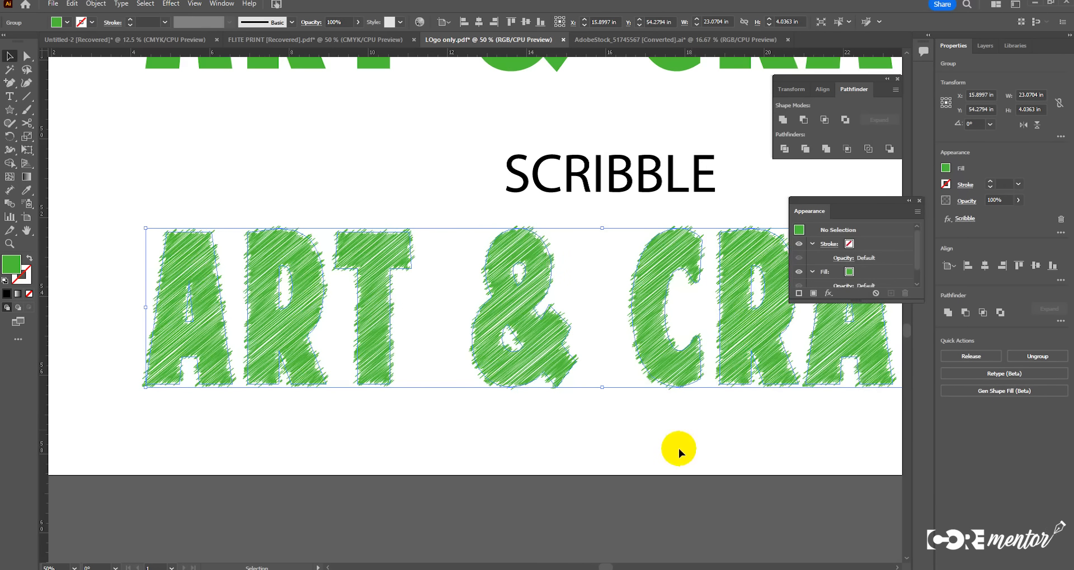
click(679, 449)
click(483, 319)
click(384, 288)
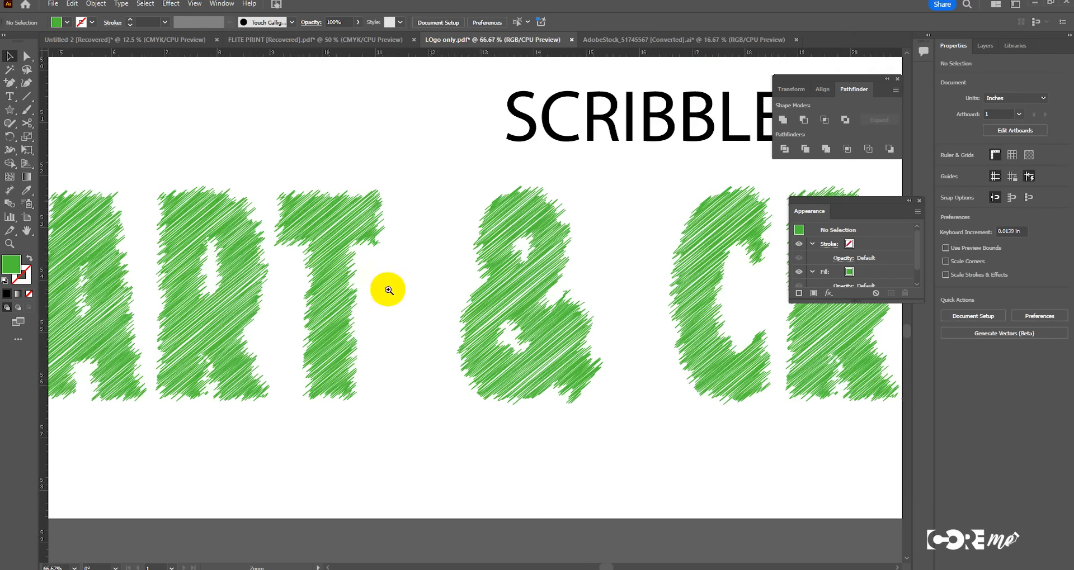
alt+click(408, 295)
alt+click(408, 295)
key(v)
click(388, 339)
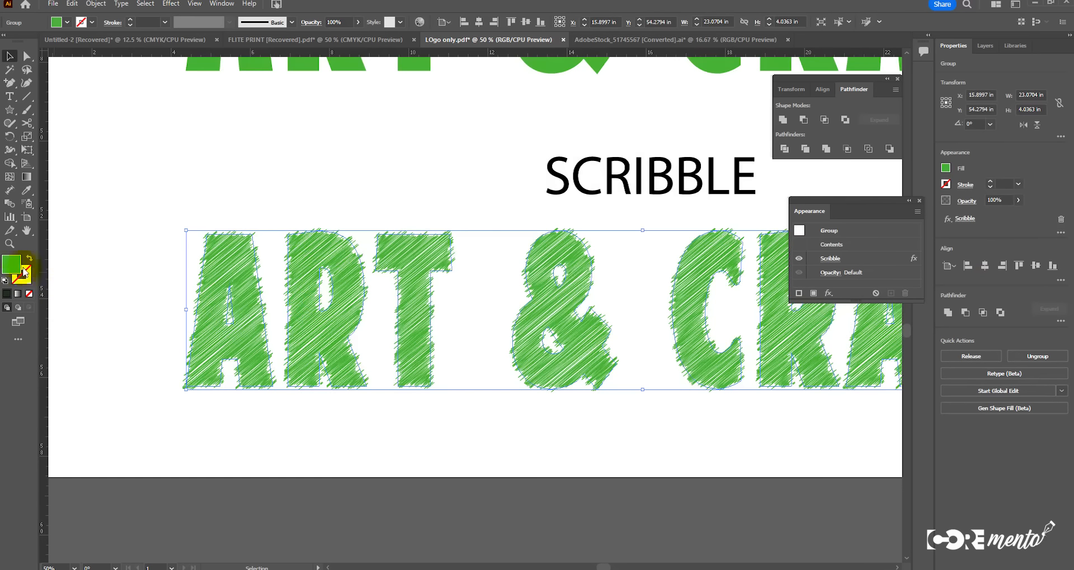
Step: Change the fill of the scribbled ART & CRAFT text under SCRIBBLE to dark green, hex 024210
double_click(12, 264)
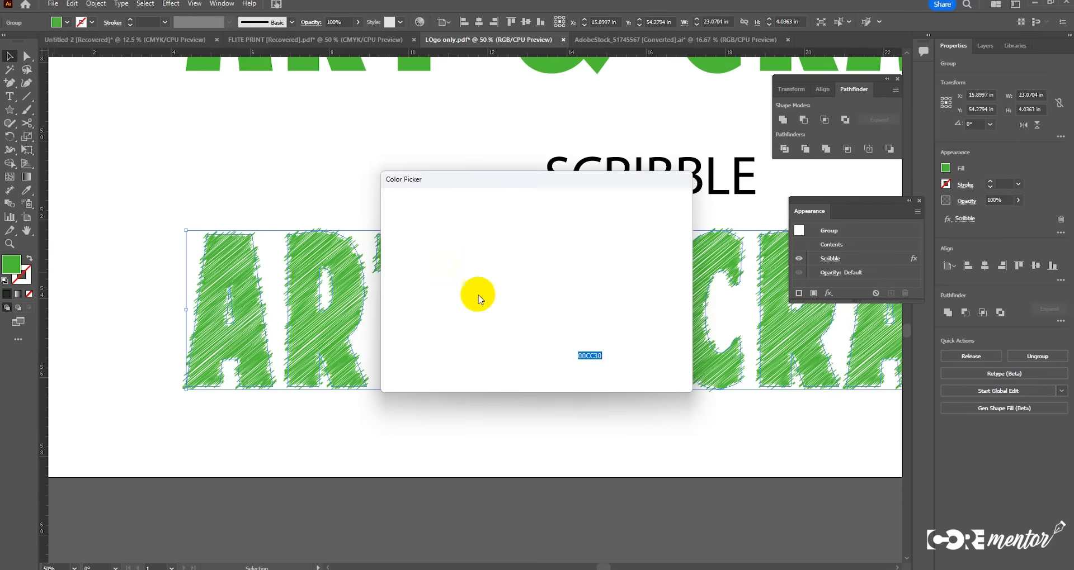
drag(527, 311, 530, 319)
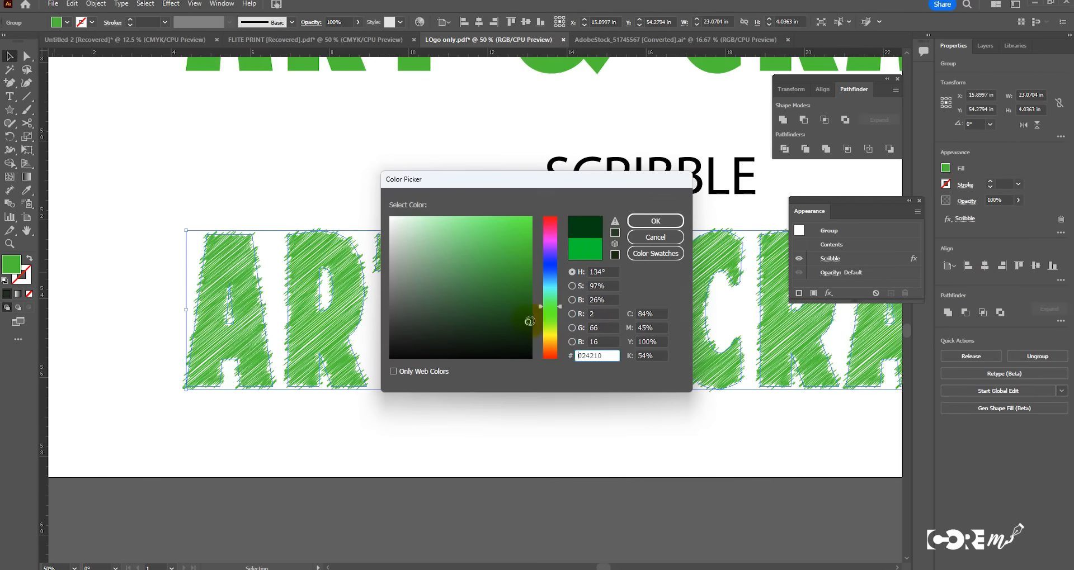
click(649, 222)
ctrl+alt+click(646, 331)
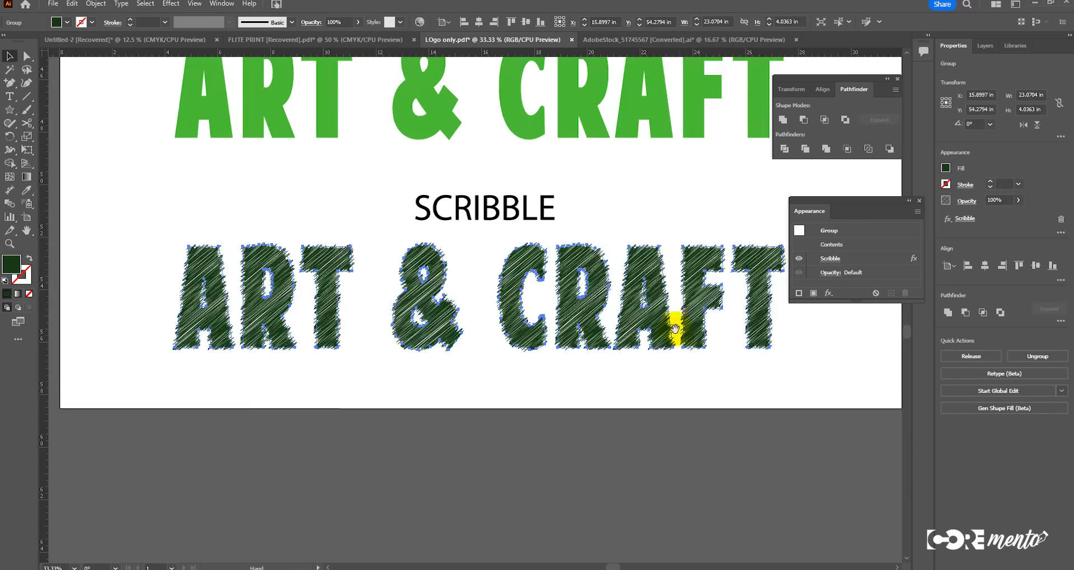
Step: Select the green wavy-edged badge beside the artboard and enlarge it proportionally to about 10.24 in wide
drag(769, 282, 501, 325)
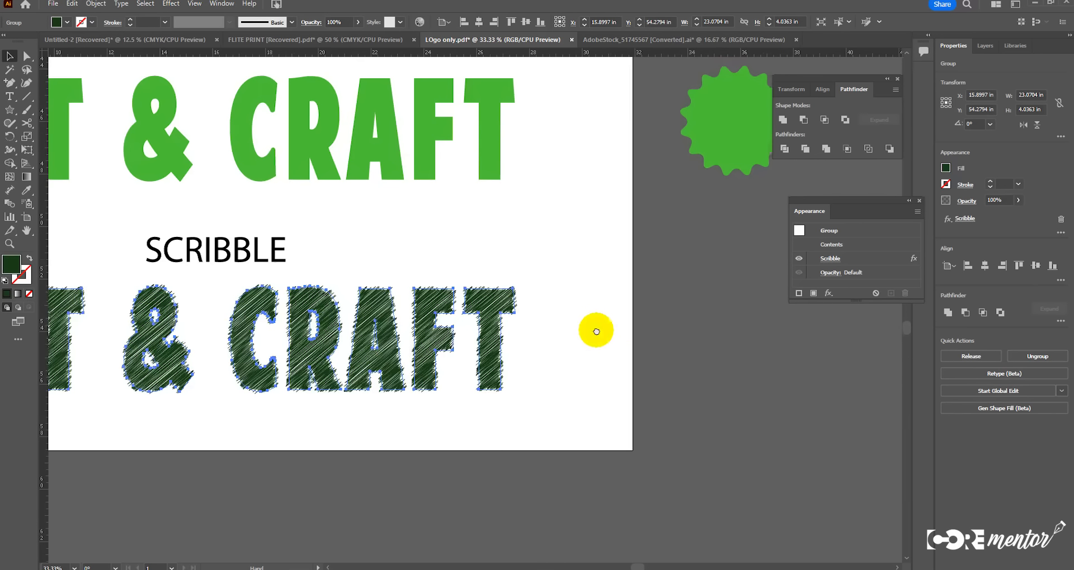
drag(681, 231, 494, 304)
click(551, 218)
drag(606, 250, 684, 342)
drag(589, 266, 666, 346)
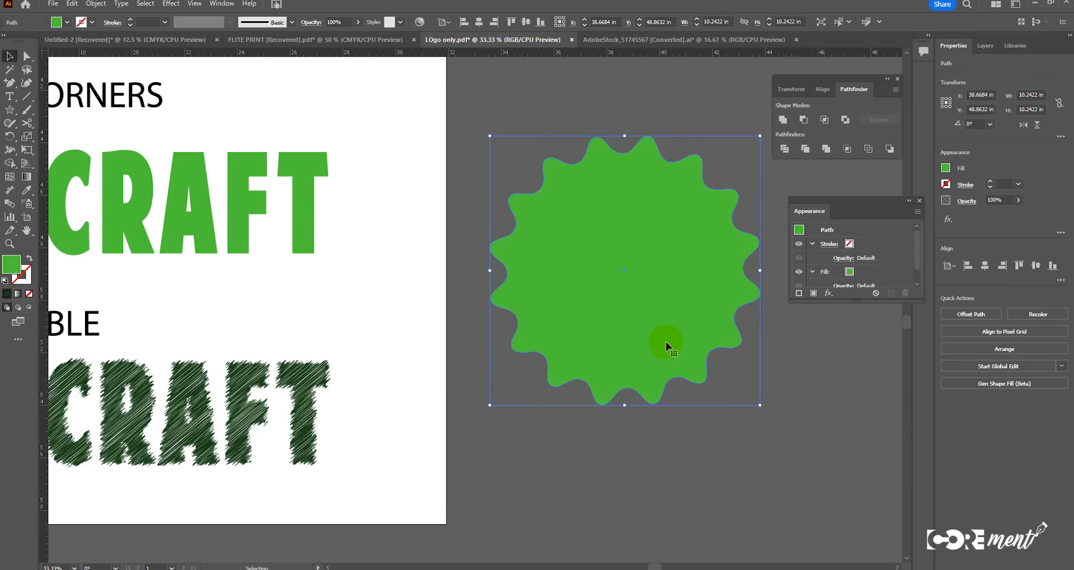
Step: Try the last-used Scribble effect on the solid green badge and undo it
key(ctrl+shift+e)
key(ctrl+shift+a)
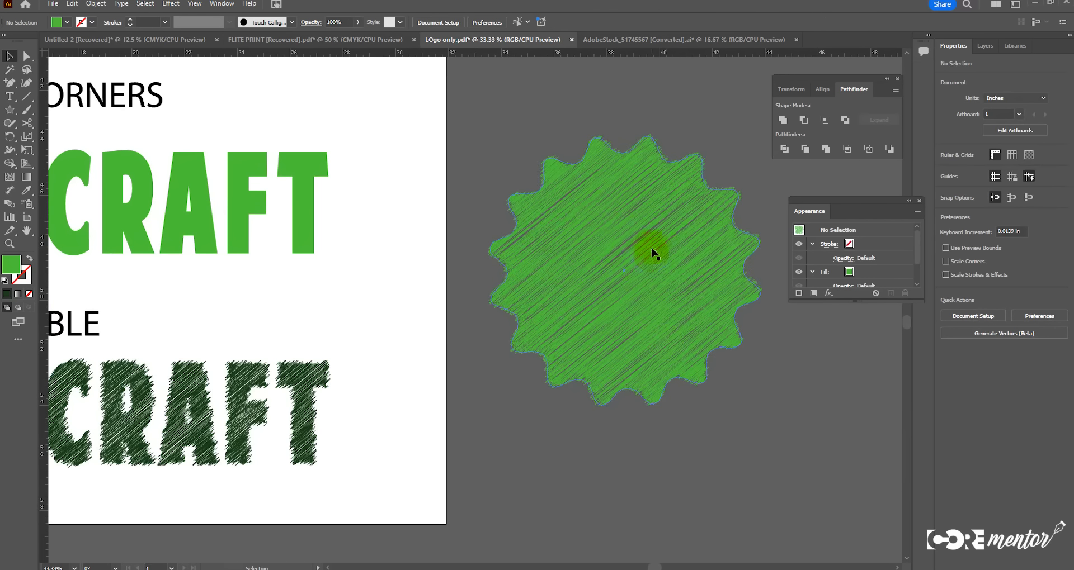
key(ctrl+z)
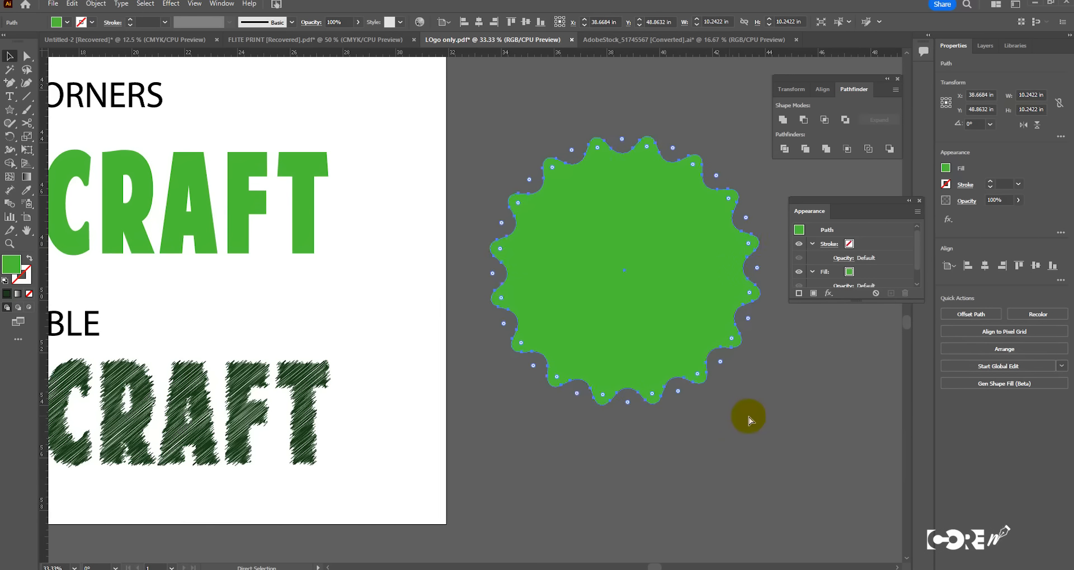
Step: Create a concentric copy of the badge scaled to about 6.455 in wide and select it together with the original
key(v)
drag(755, 403, 712, 358)
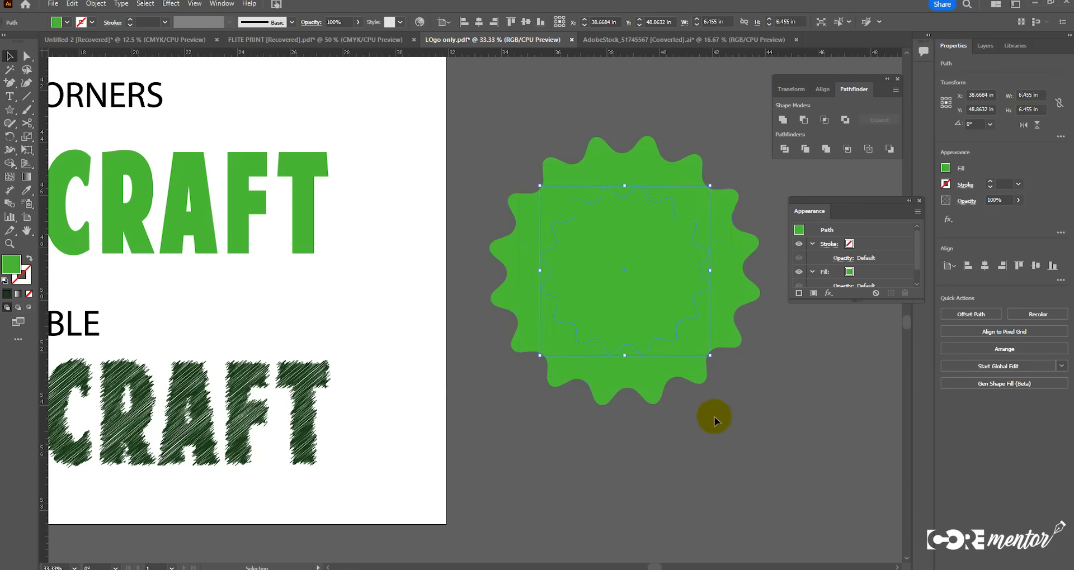
shift+click(560, 151)
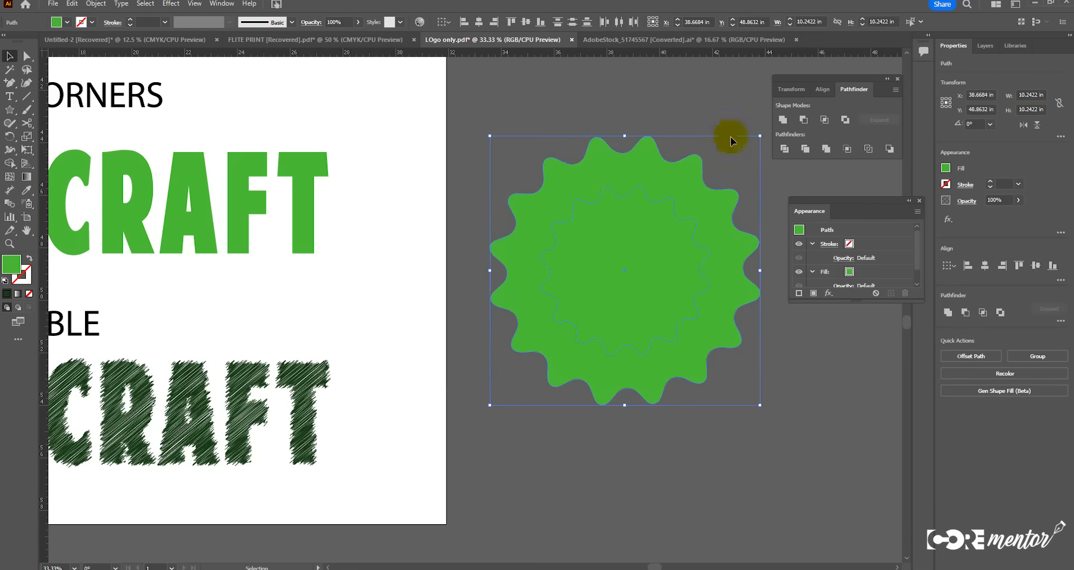
Step: Subtract the inner badge from the outer one to form a ring, and apply the last-used Scribble effect to it
click(809, 121)
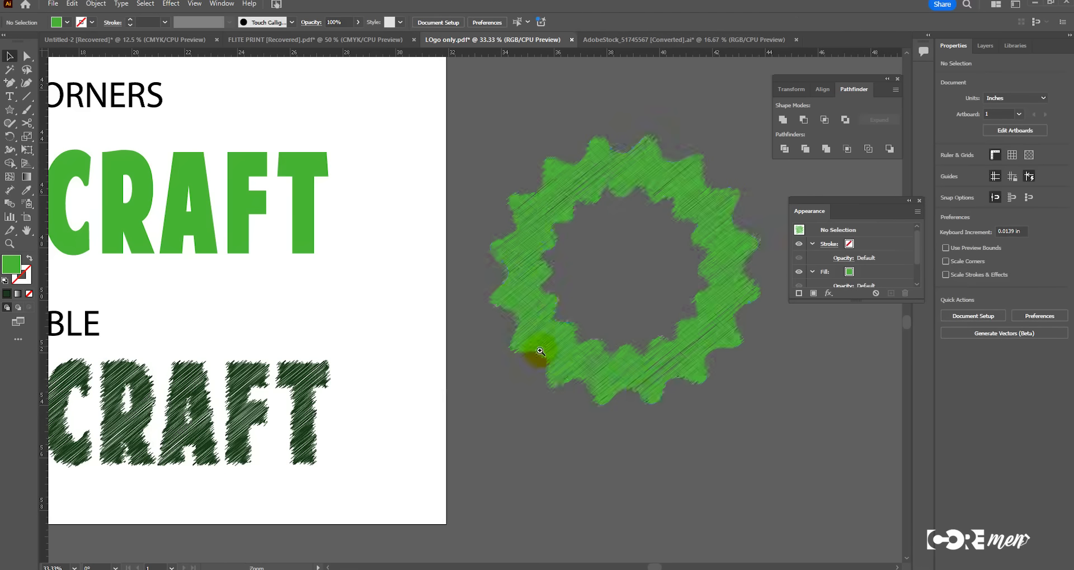
scroll(540, 360, up, 4)
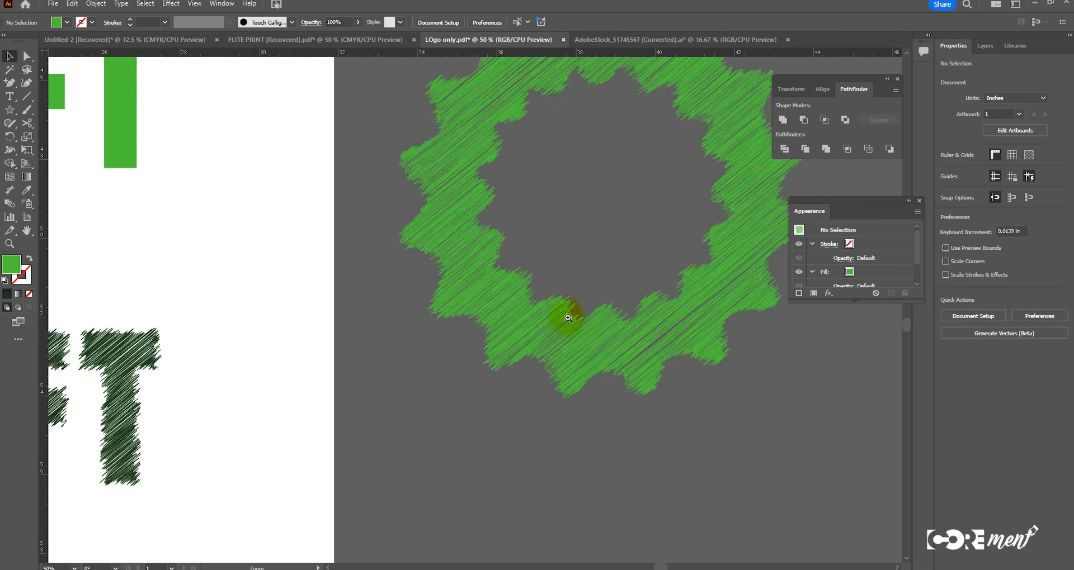
scroll(434, 318, down, 1)
scroll(432, 317, down, 3)
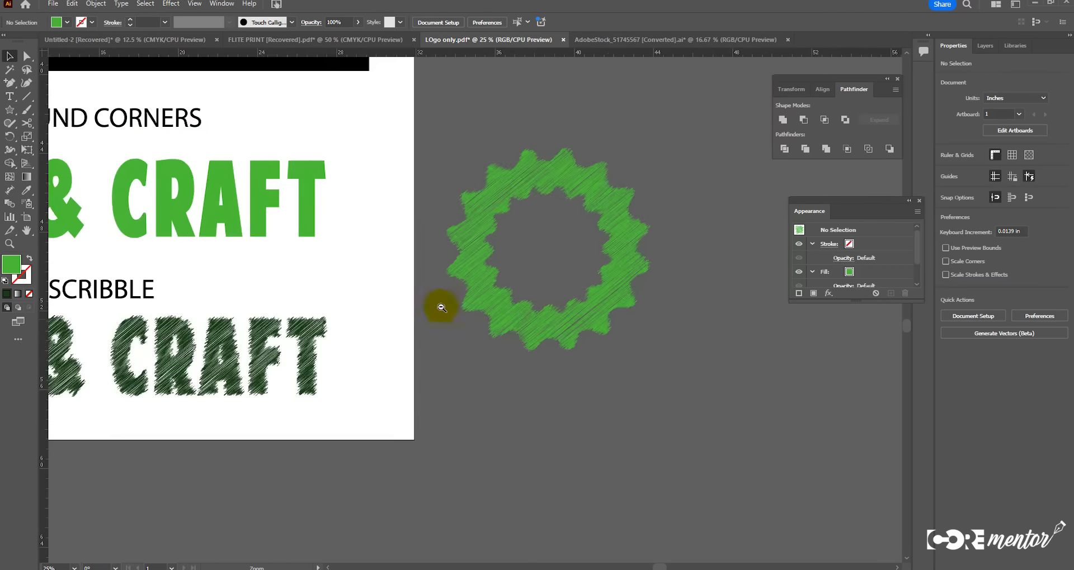
Step: Review the ART & CRAFT examples on the artboard, from Drop Shadow through Feather, glows and Round Corners to Scribble
scroll(475, 334, down, 1)
scroll(437, 294, up, 8)
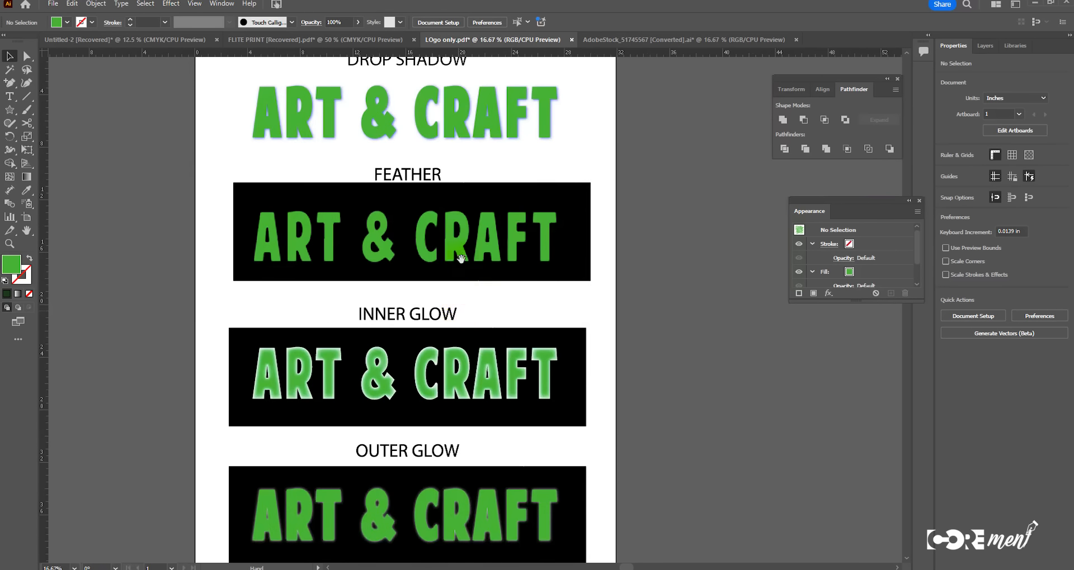
scroll(459, 310, up, 3)
scroll(452, 240, down, 3)
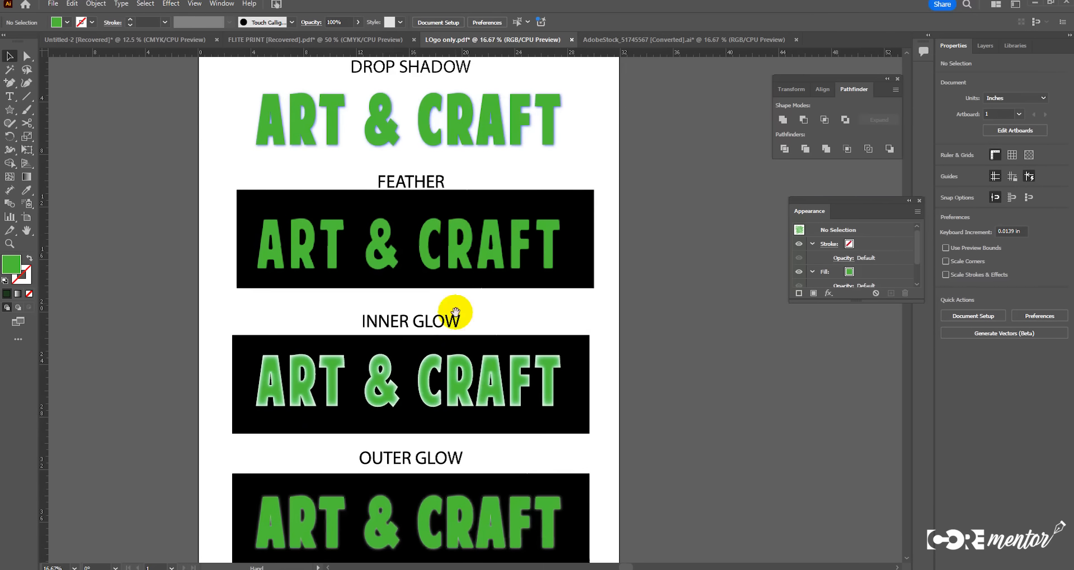
scroll(456, 307, down, 5)
scroll(491, 373, down, 9)
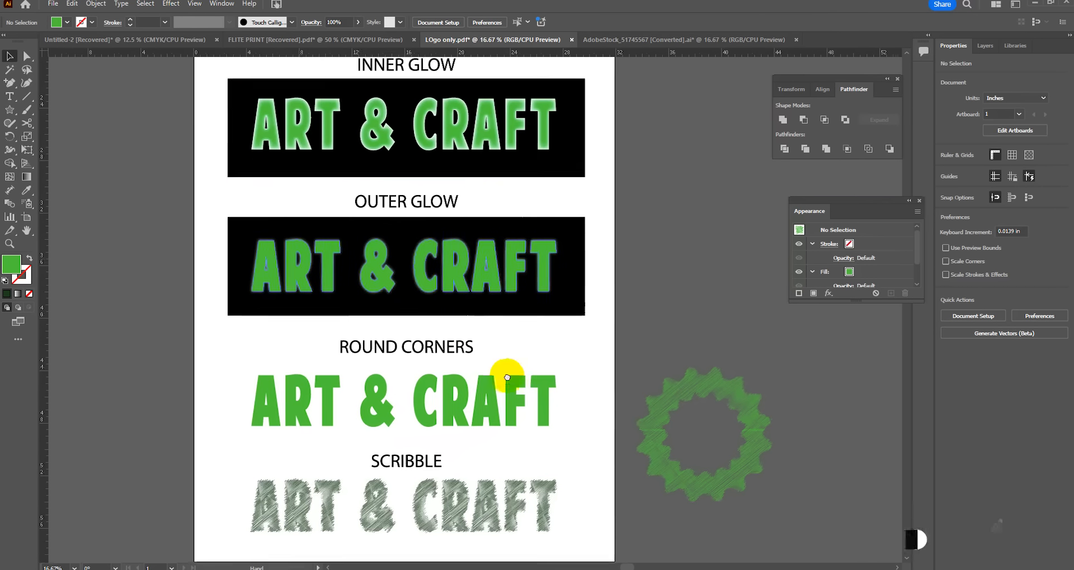
ctrl+alt+click(448, 297)
drag(485, 261, 468, 376)
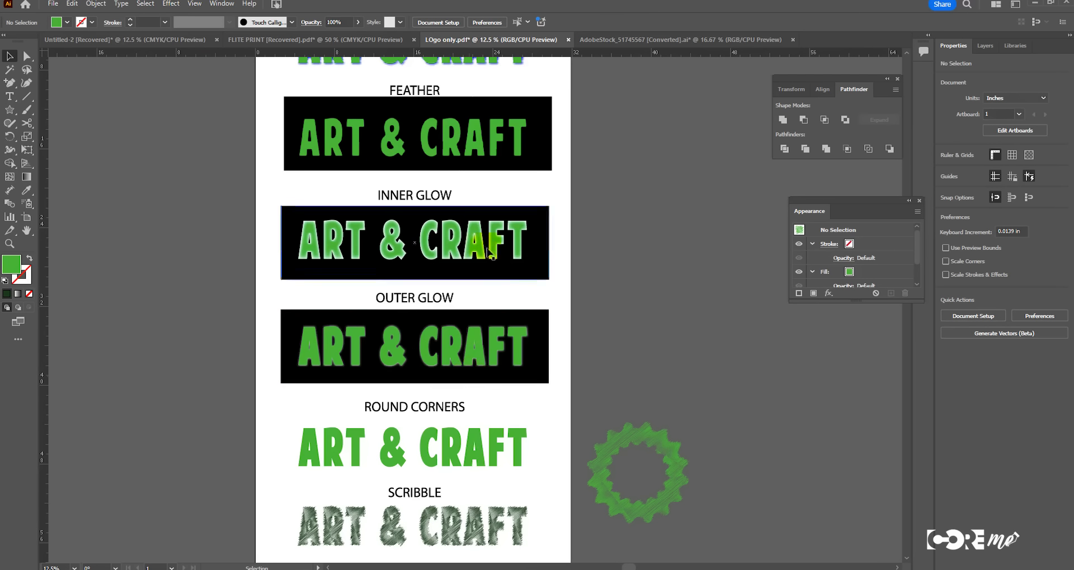
scroll(486, 249, up, 2)
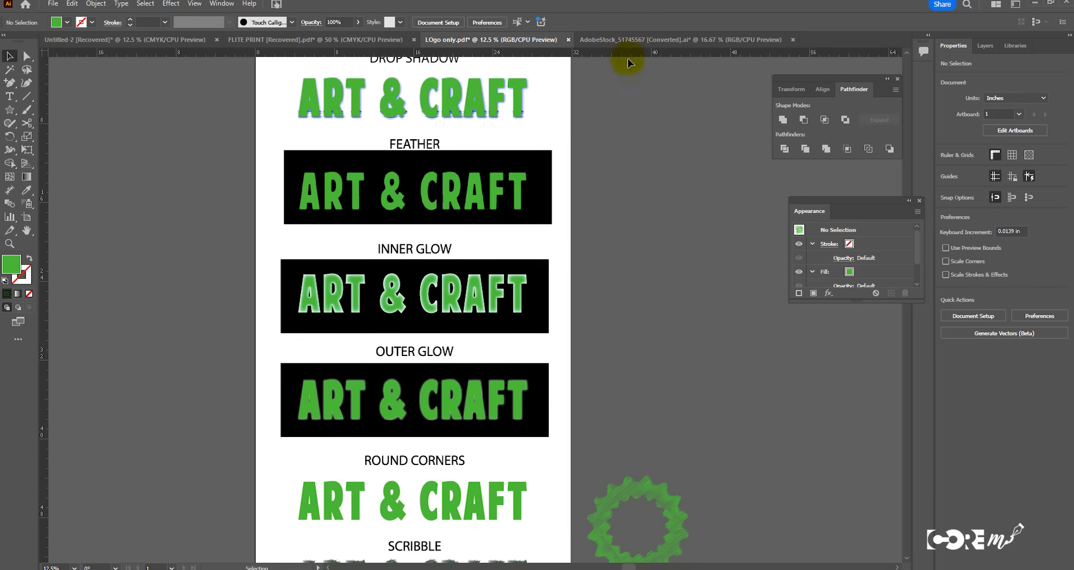
Step: Switch to the AdobeStock_51745567 document and move the third artboard's tiger head onto the empty canvas beside the artboard
click(633, 40)
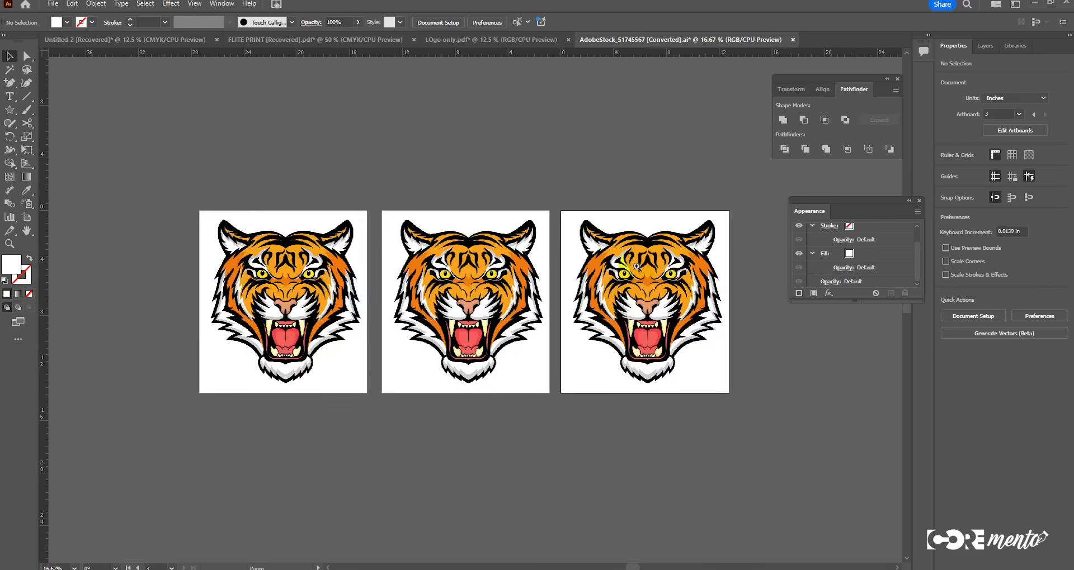
scroll(651, 278, up, 3)
click(639, 344)
scroll(594, 338, down, 1)
drag(575, 361, 549, 289)
drag(386, 304, 601, 318)
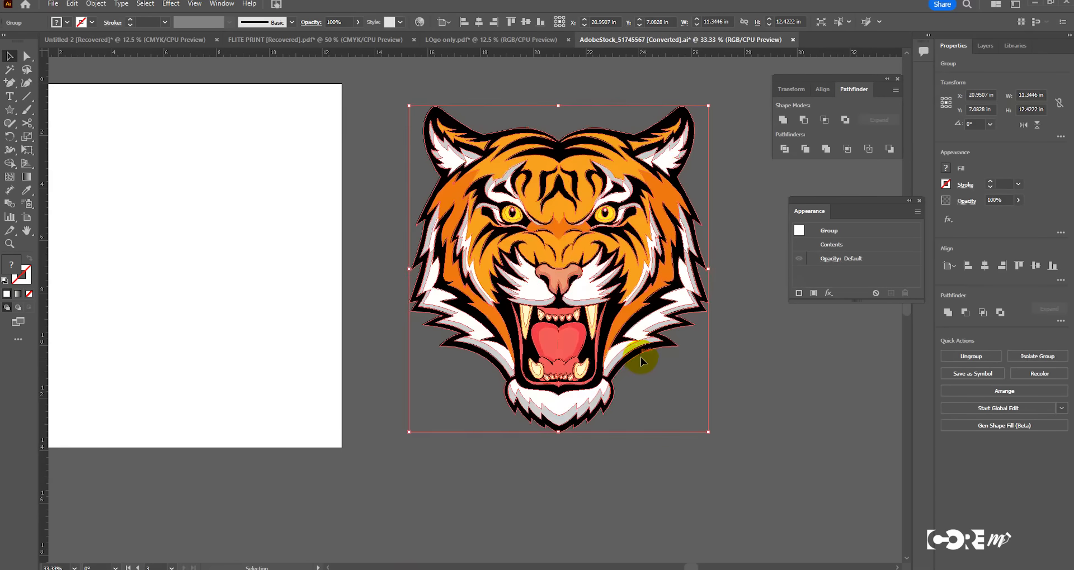
Step: Apply the last-used Scribble effect to the tiger head and deselect it
key(ctrl)
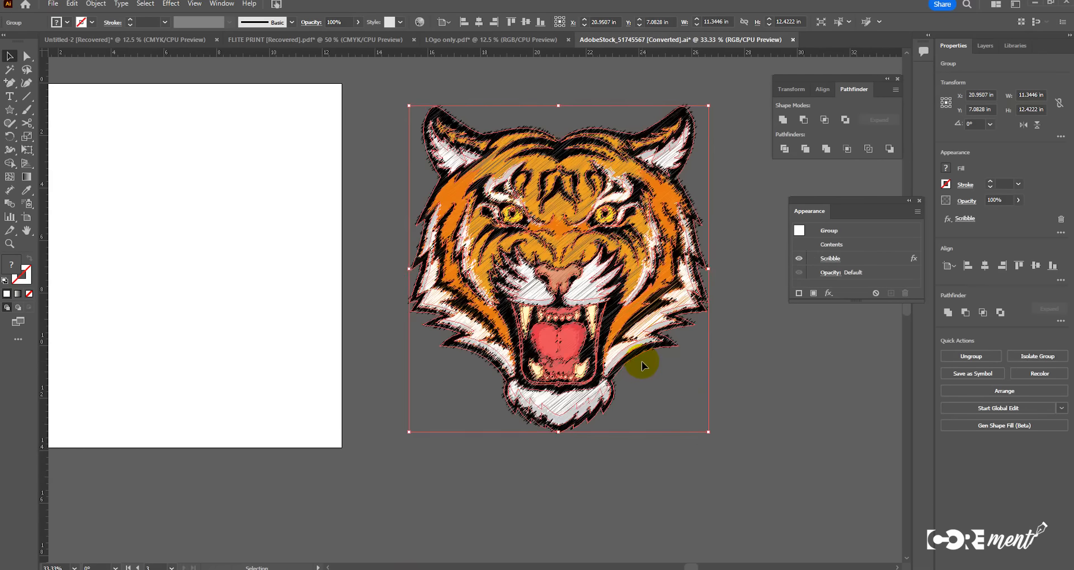
click(758, 422)
Step: Examine the scribble strokes across the tiger's face up close, select the tiger group and return to the LOgo only.pdf document
ctrl+click(546, 278)
ctrl+click(507, 282)
ctrl+click(497, 300)
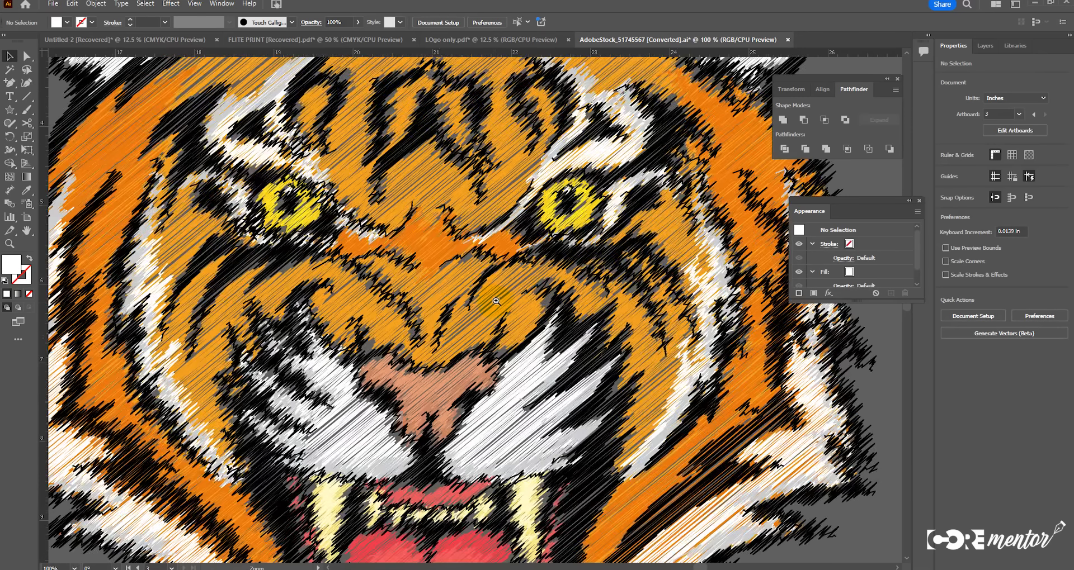
ctrl+click(497, 302)
ctrl+alt+click(495, 304)
ctrl+alt+click(495, 304)
ctrl+alt+click(495, 304)
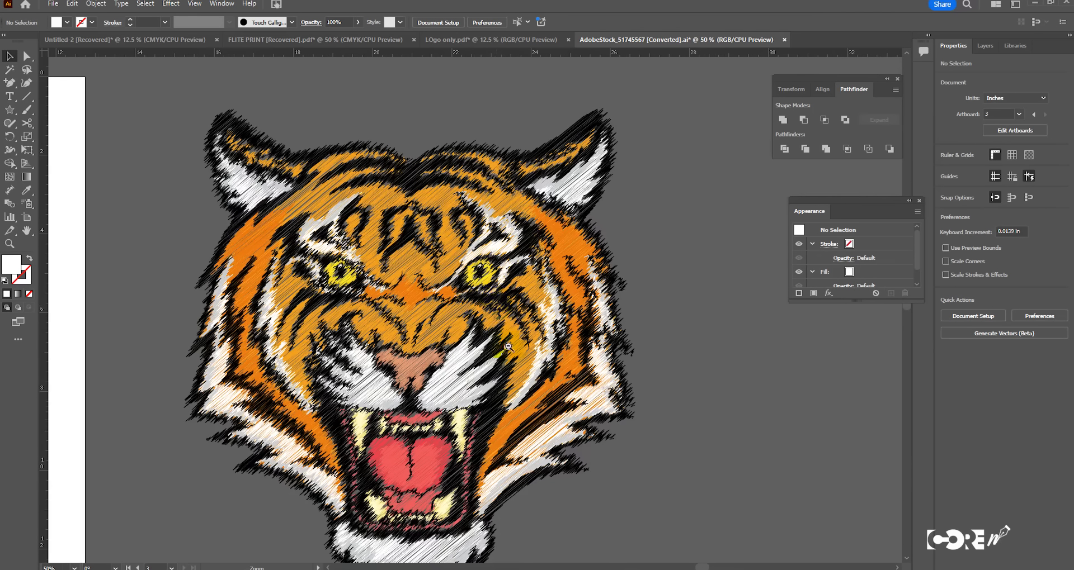
ctrl+alt+click(508, 347)
click(512, 336)
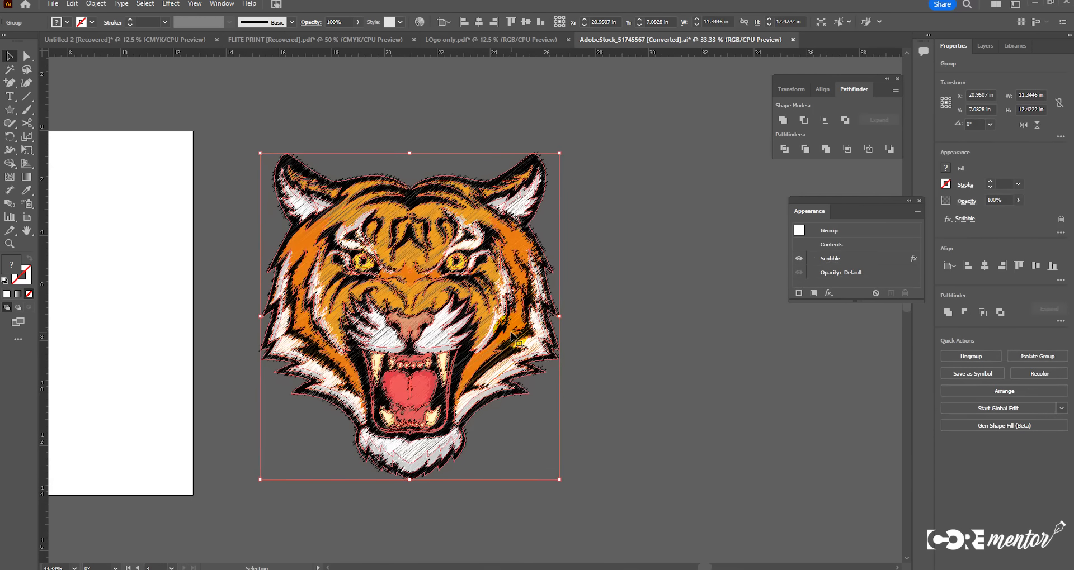
click(468, 39)
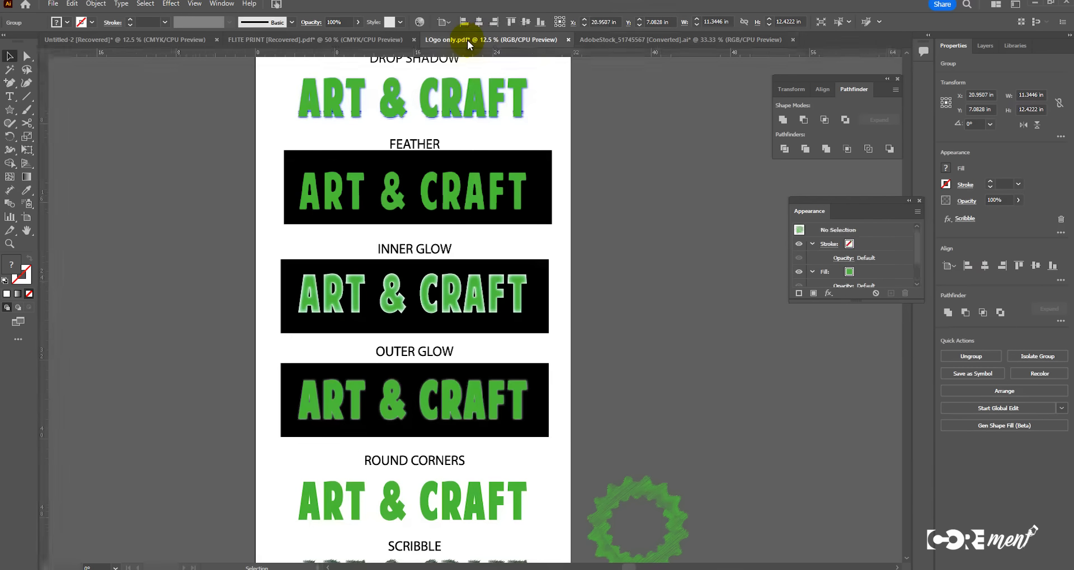